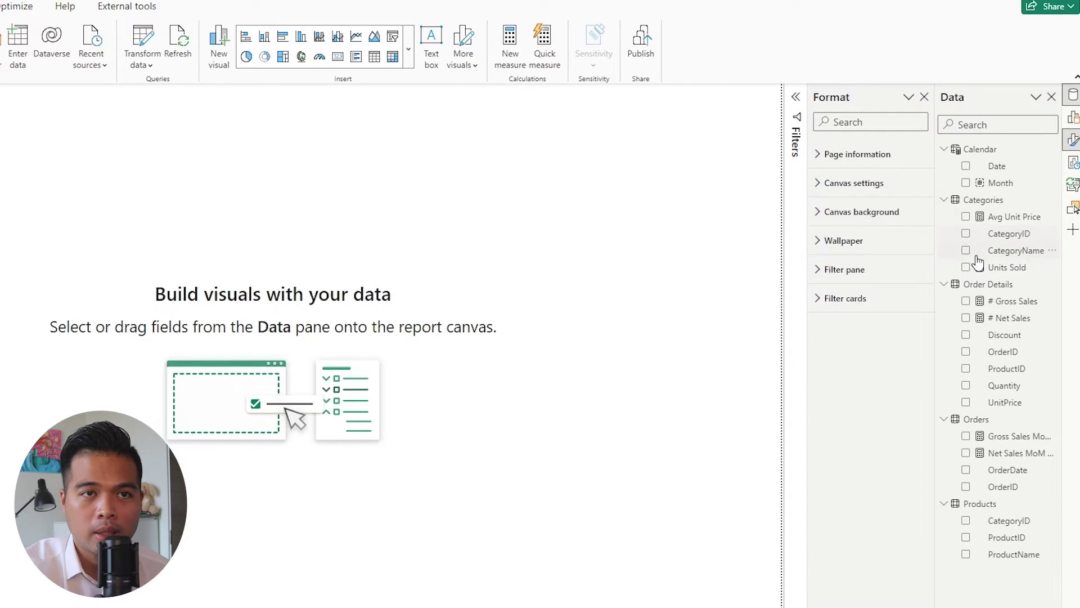
Hide the CategoryID field of the Categories table using its field options
right_click(1017, 234)
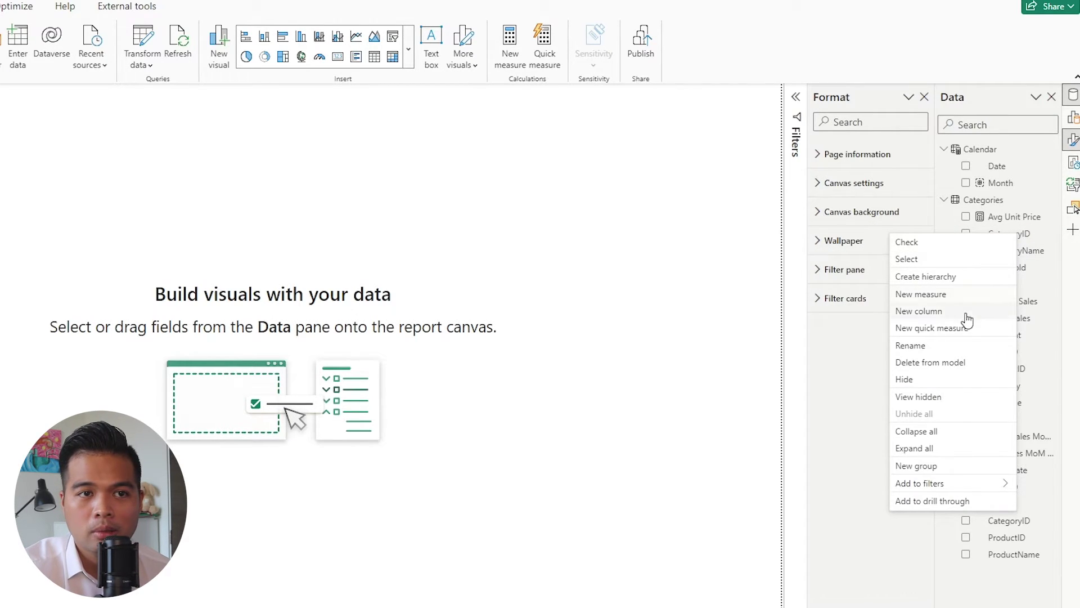
left_click(944, 379)
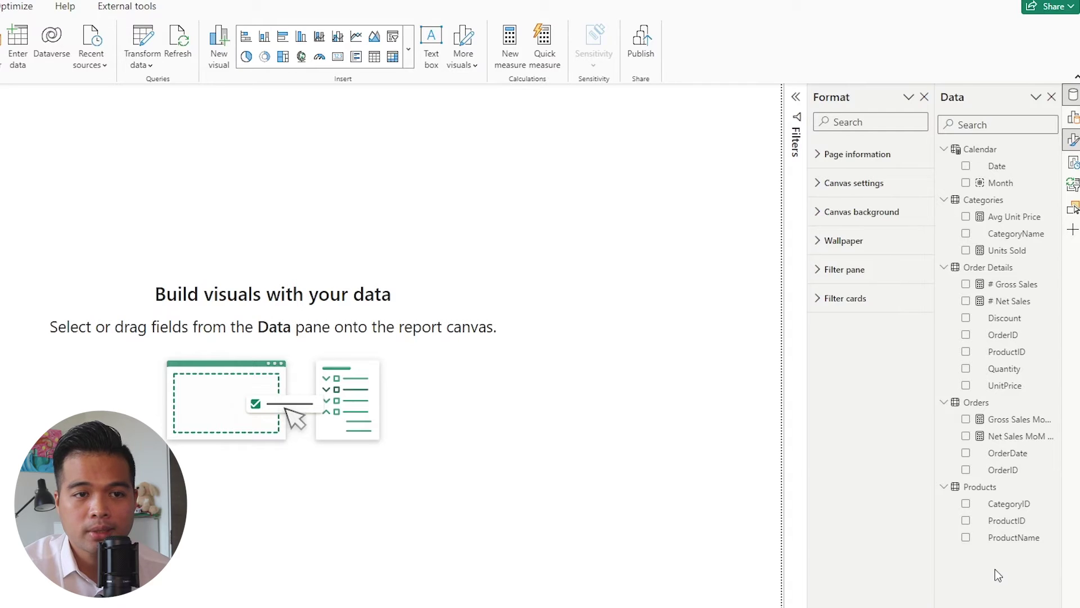
right_click(998, 574)
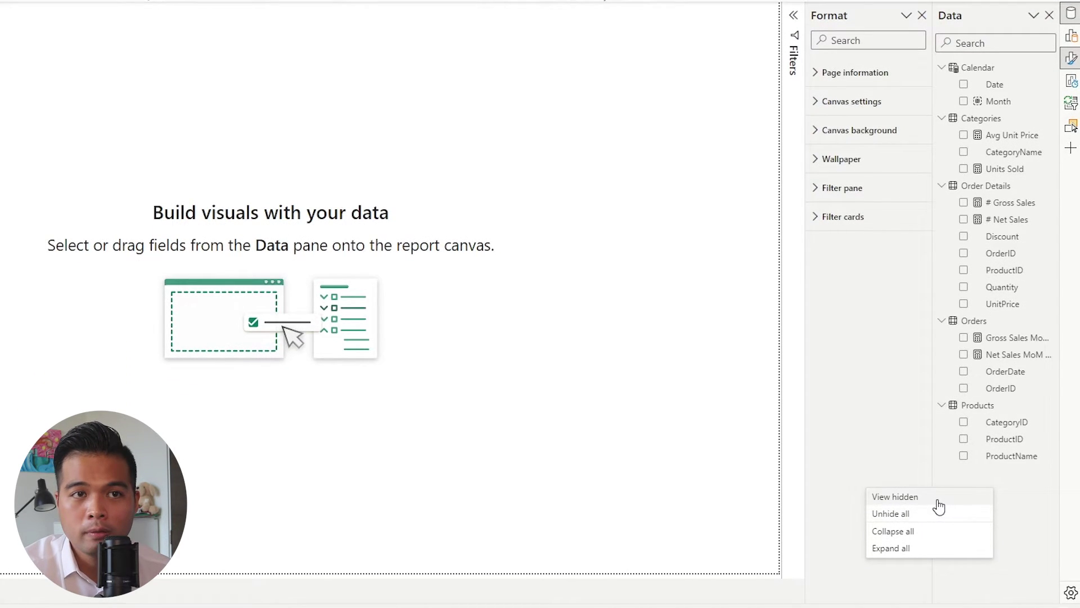
left_click(939, 500)
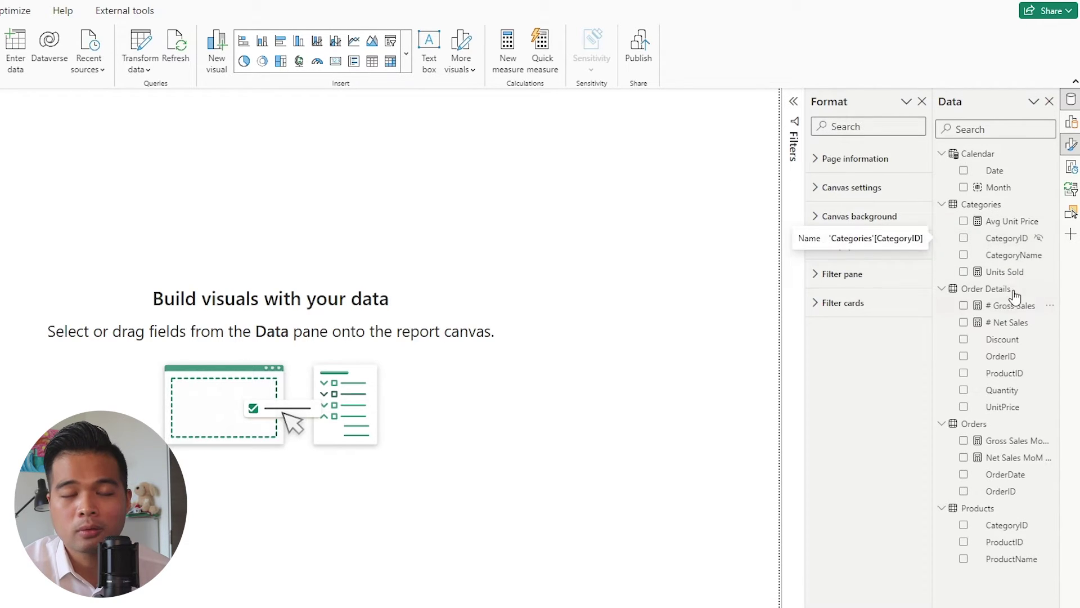
right_click(999, 582)
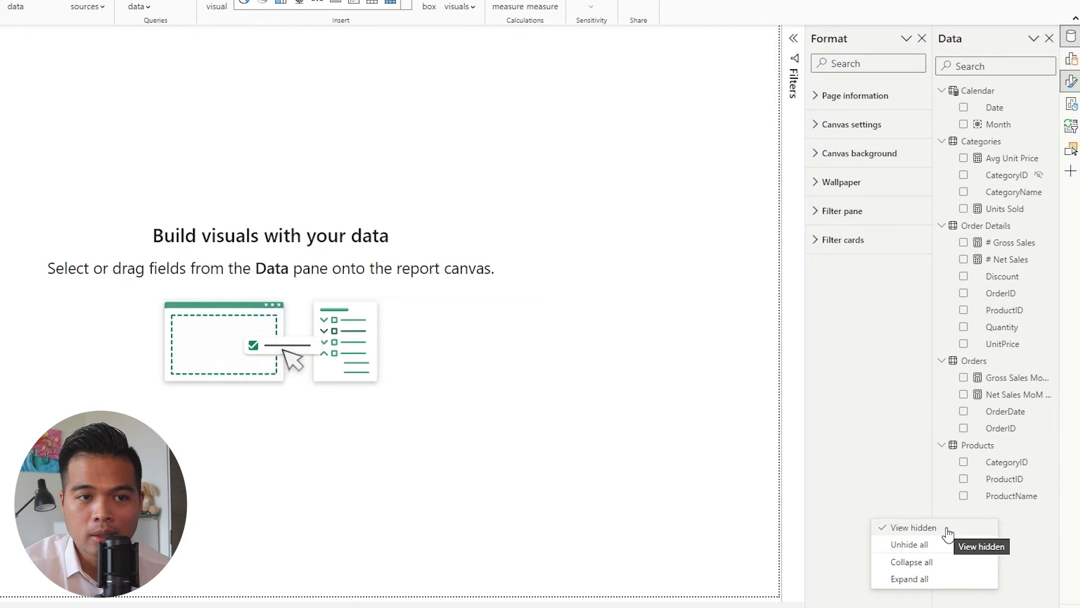
left_click(949, 532)
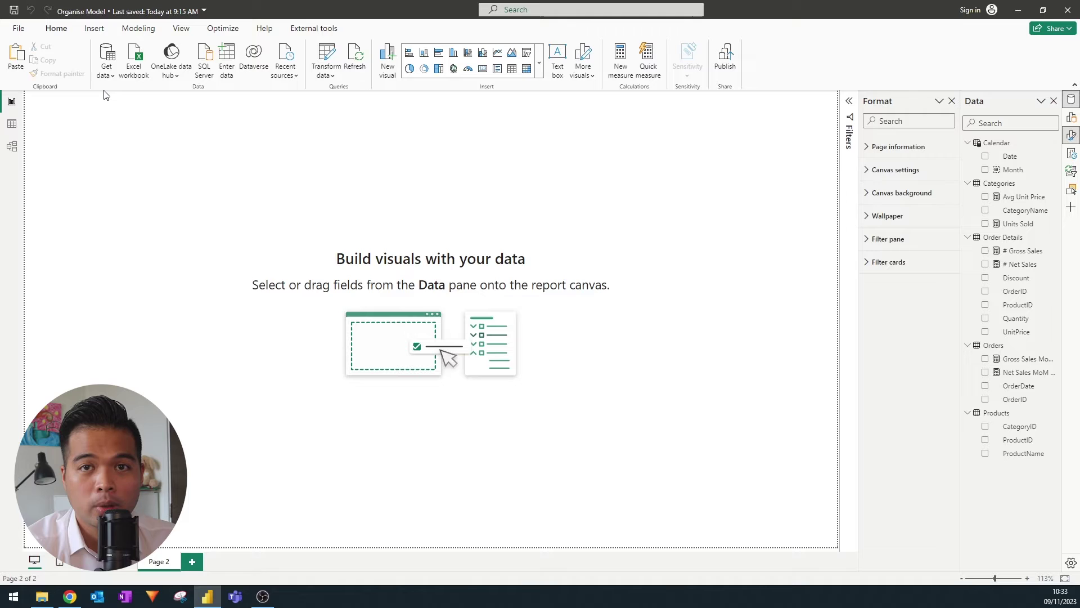
Create and load an Enter data table named Calculations, then expand it to show Column1
left_click(231, 69)
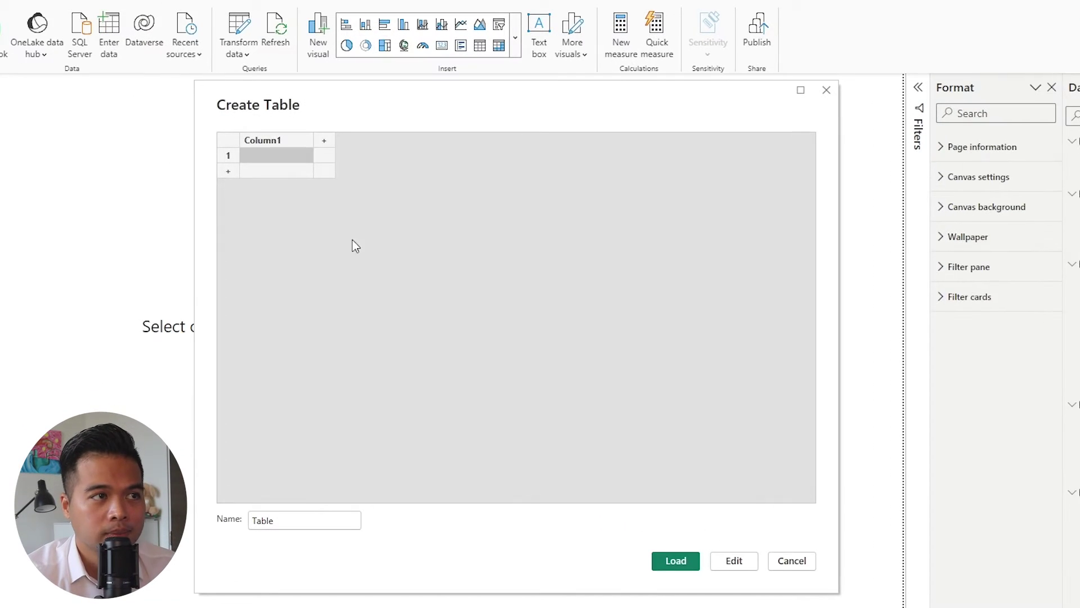
type("Ca")
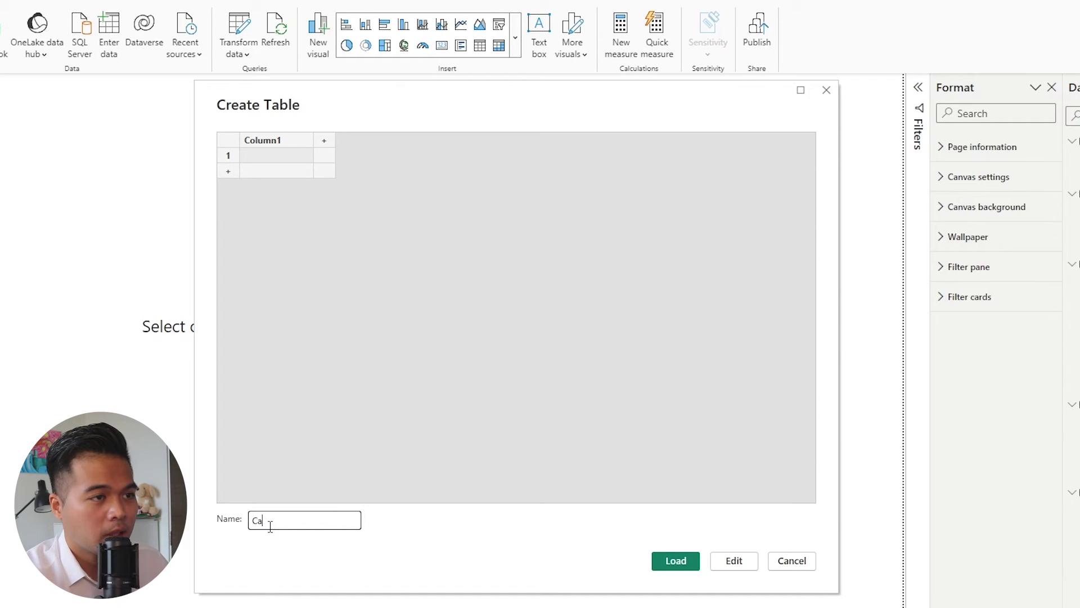
type("lculations")
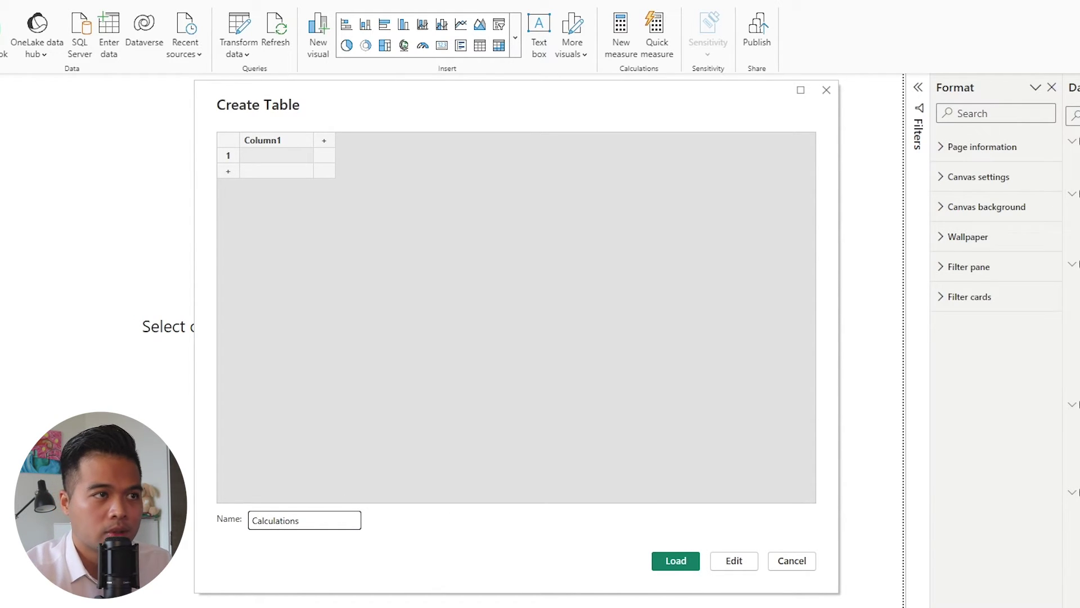
left_click(676, 560)
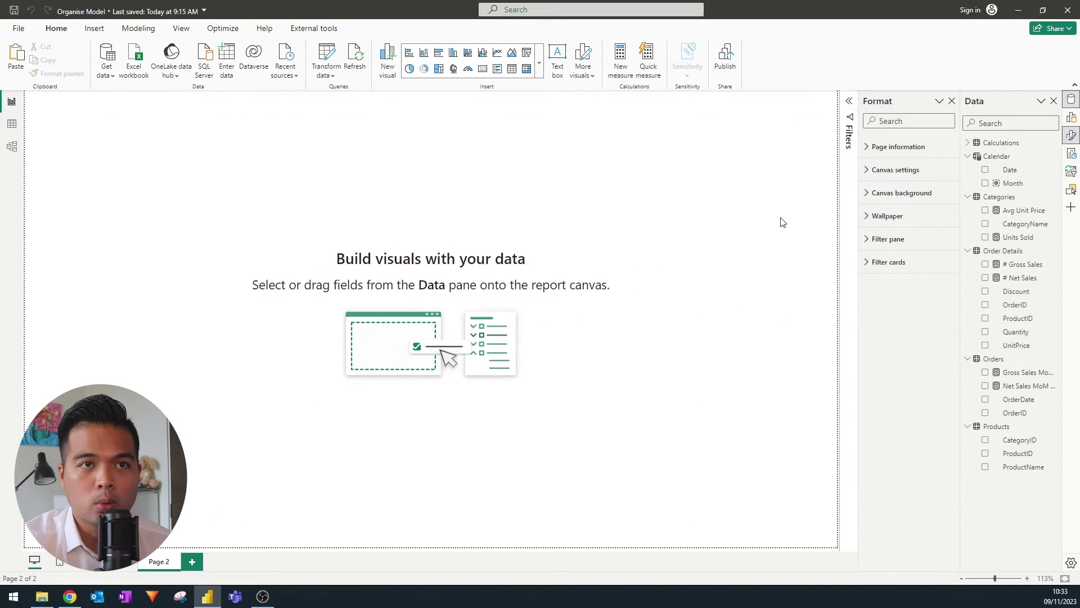
left_click(970, 148)
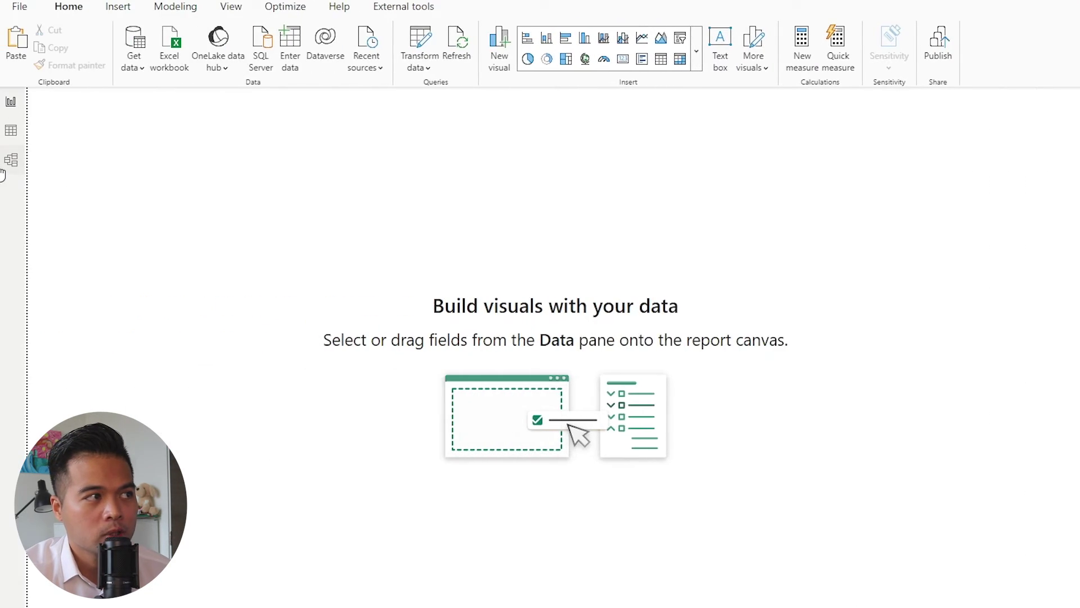
Switch to Model view and expand Calendar, Categories, Order Details, Orders and Products
left_click(17, 169)
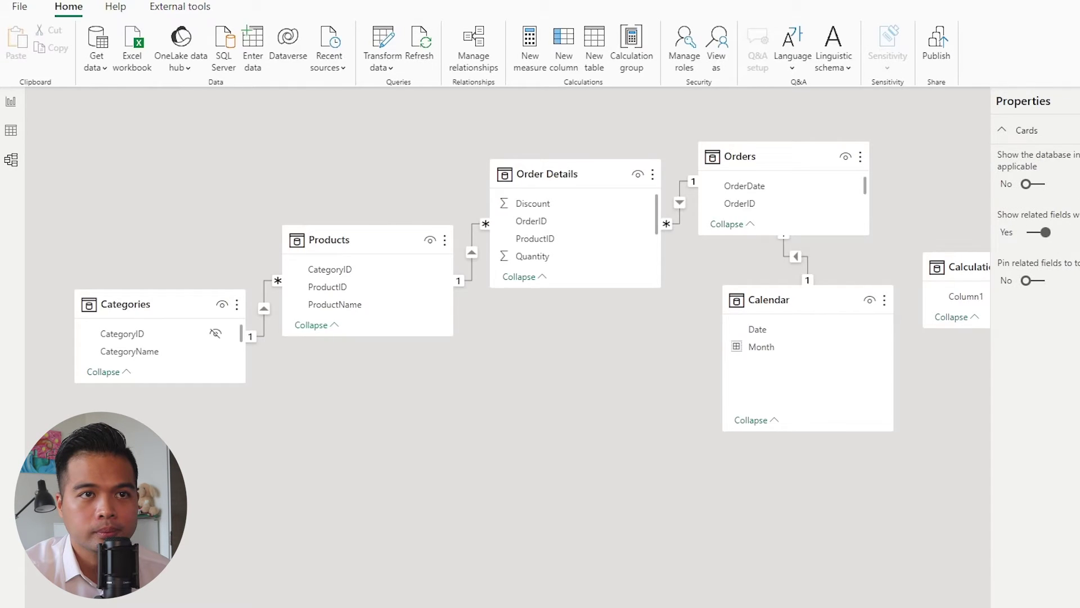
left_click(892, 230)
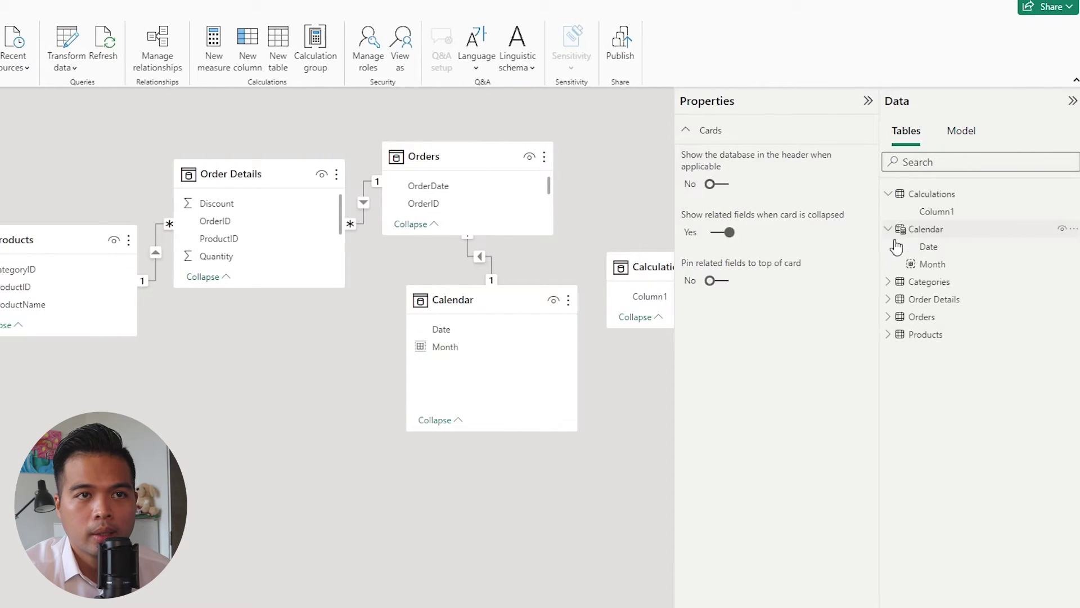
left_click(889, 281)
left_click(889, 369)
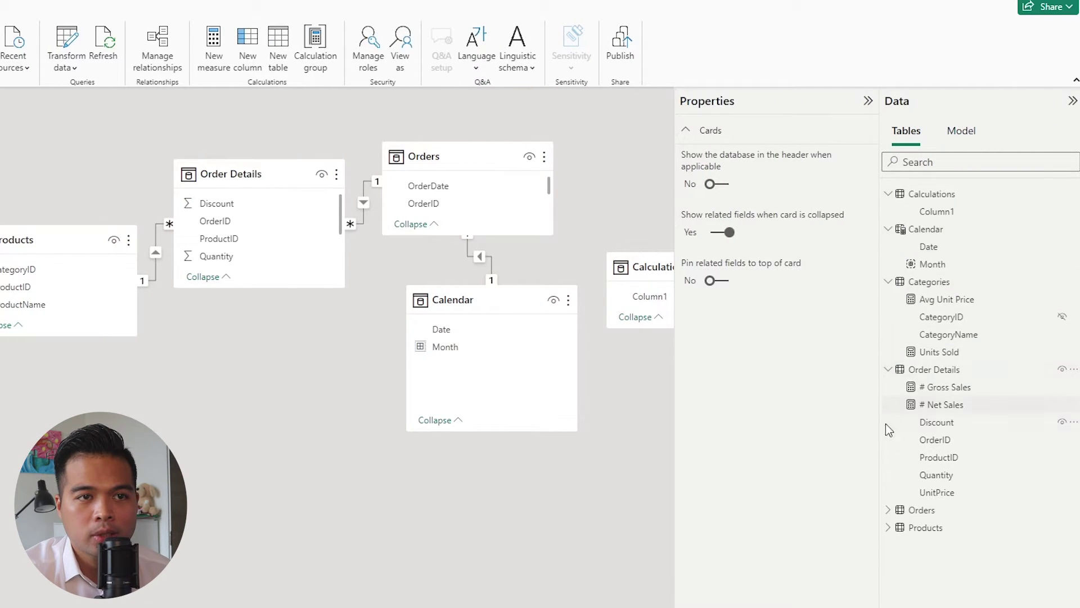
left_click(889, 510)
left_click(891, 597)
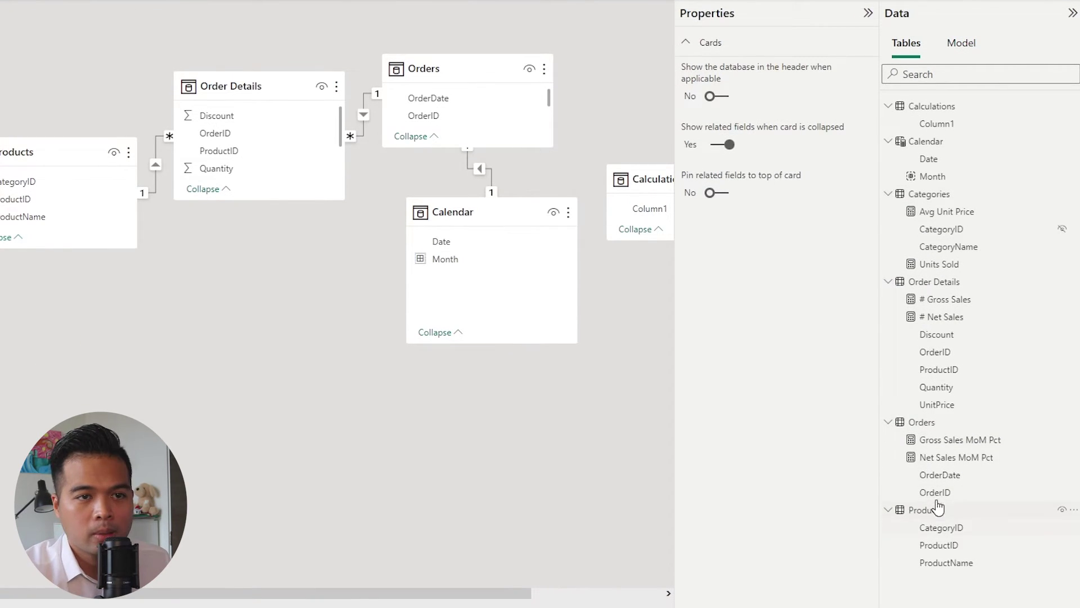
Drag all six measures, from Net Sales MoM Pct to Avg Unit Price, into Calculations and hide Column1
left_click(946, 457)
left_click(951, 439, "ctrl")
left_click(951, 317, "ctrl")
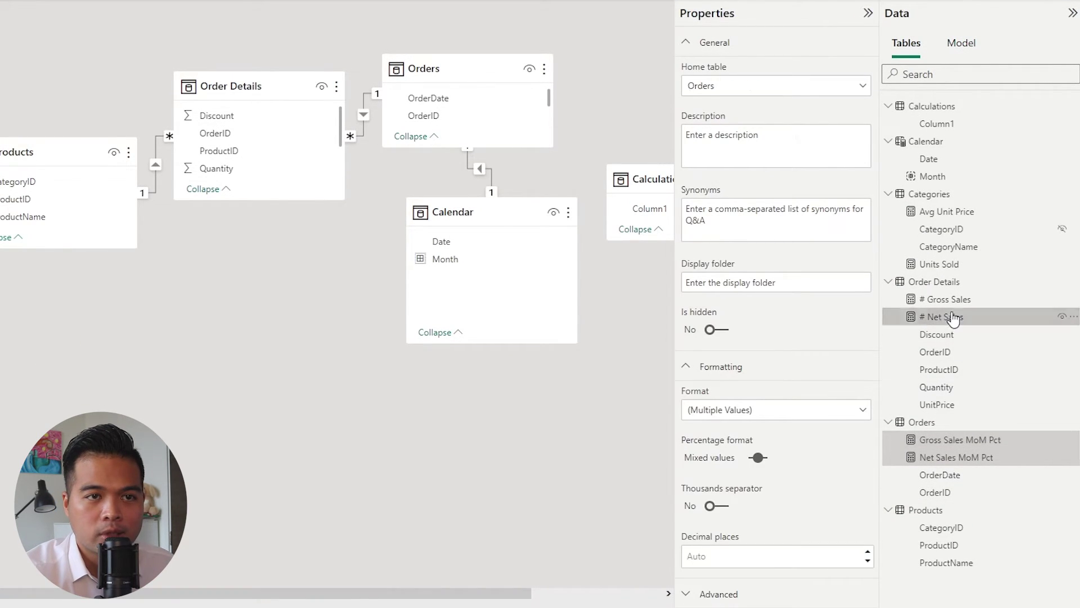
left_click(951, 299, "ctrl")
left_click(955, 264, "ctrl")
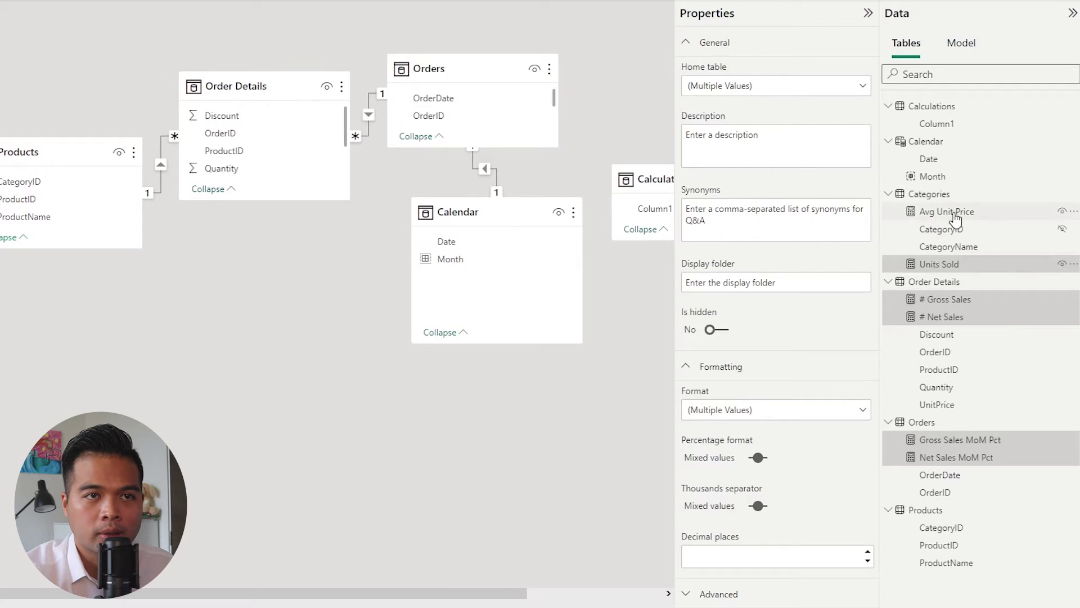
left_click(950, 211, "ctrl")
left_click_drag(922, 215, 951, 116)
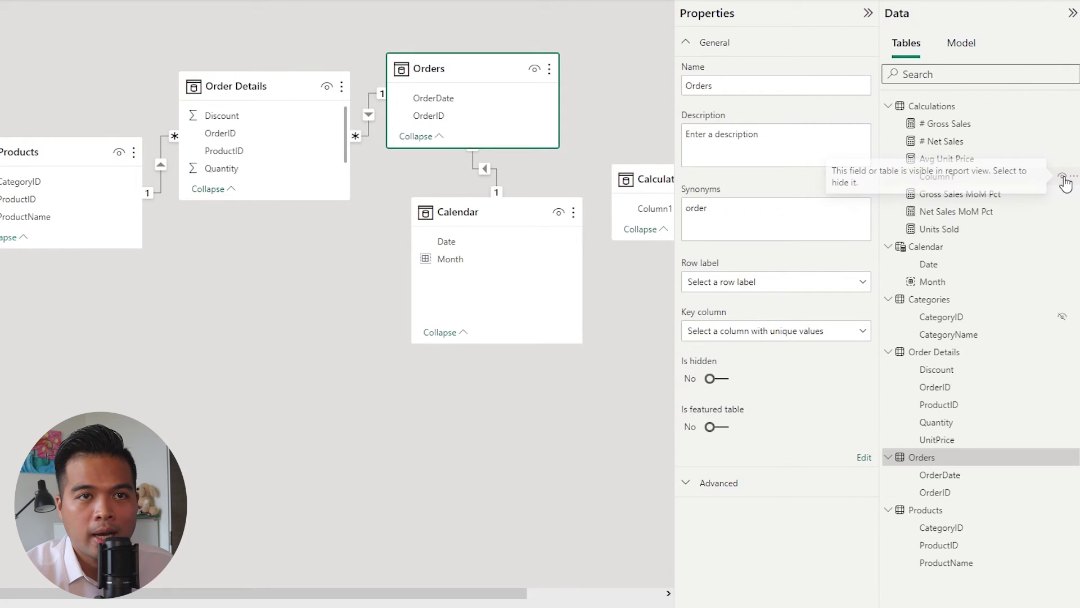
left_click(1063, 176)
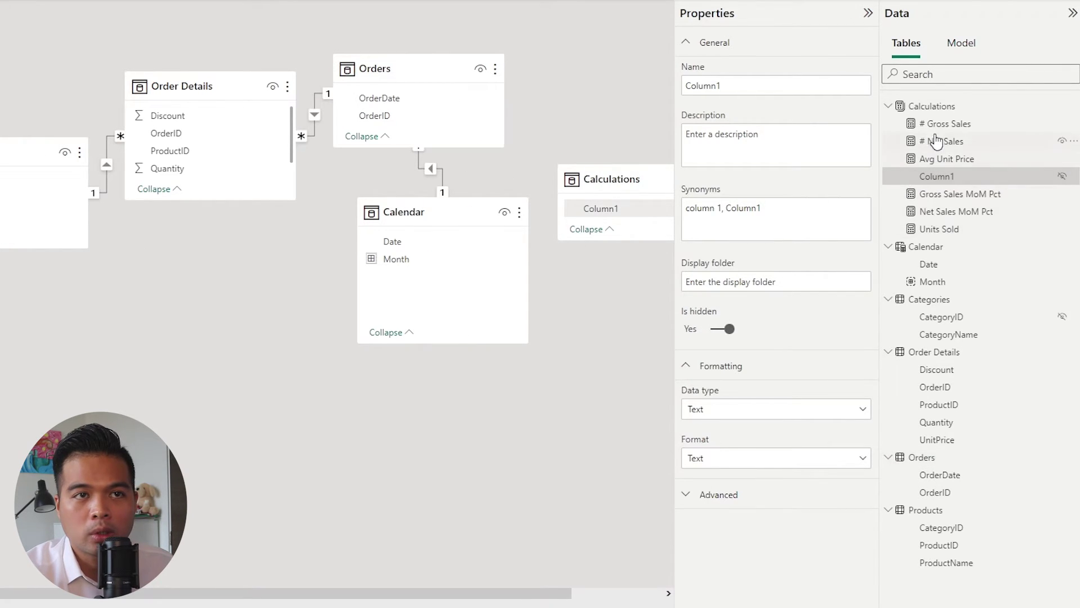
left_click(892, 106)
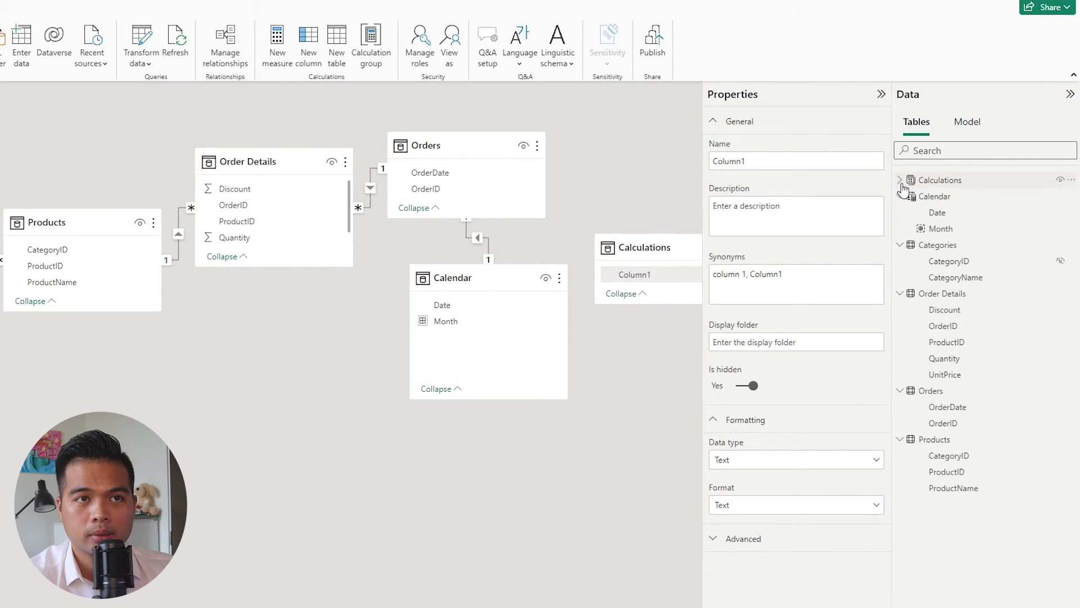
Set the display folder of # Gross Sales to Totals in Properties
left_click(902, 182)
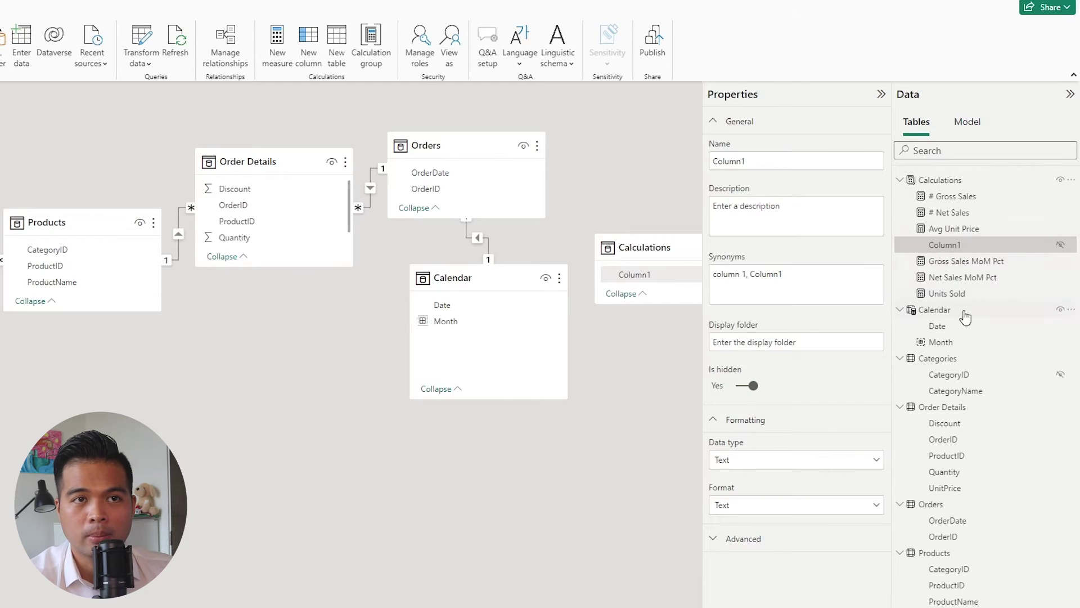
left_click(963, 197)
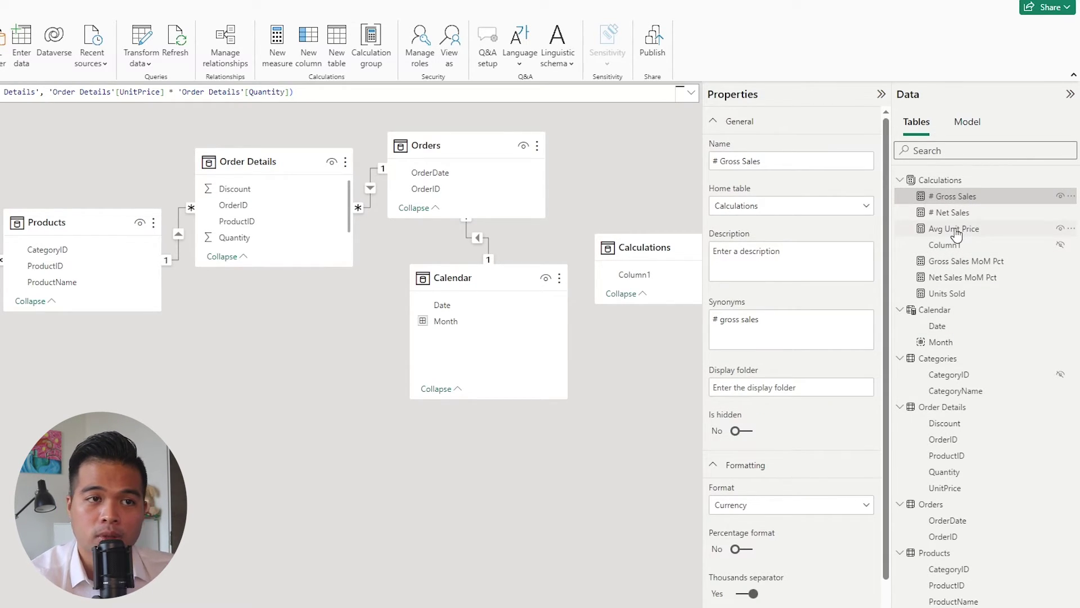
left_click(960, 183)
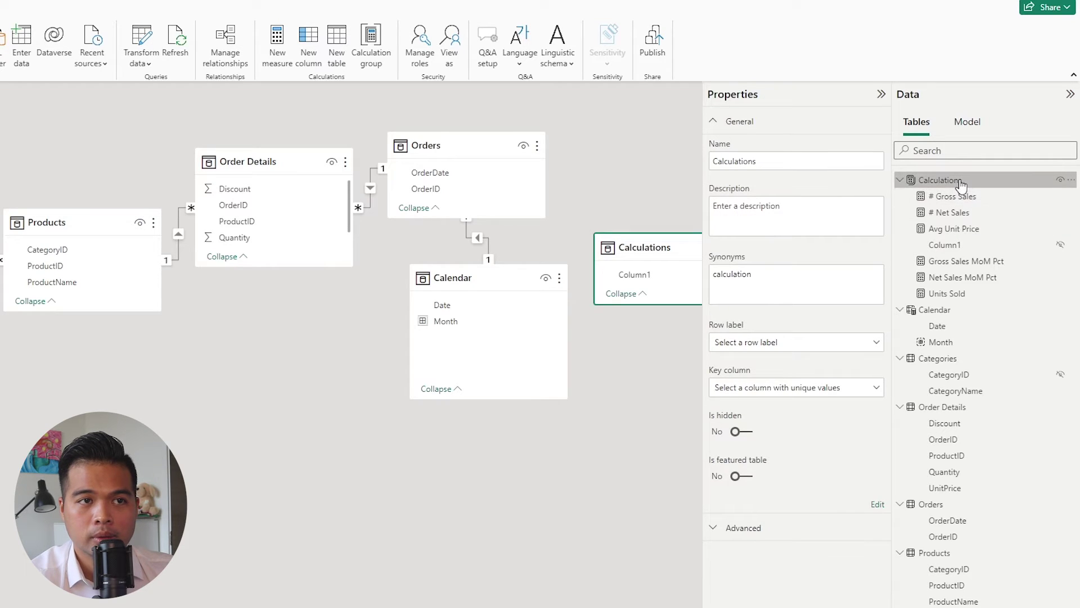
left_click(961, 195)
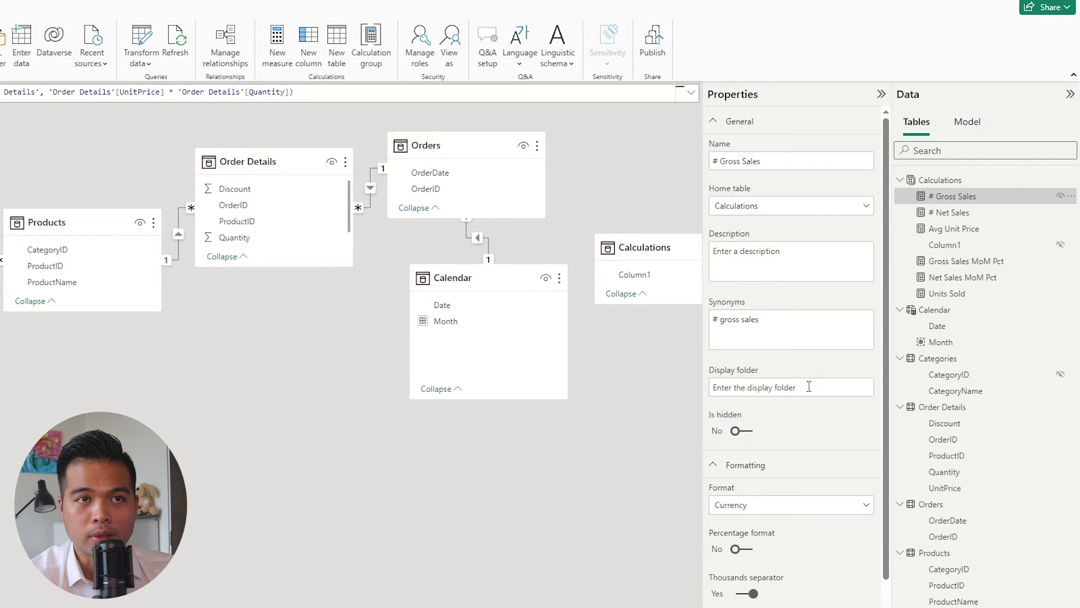
left_click(809, 387)
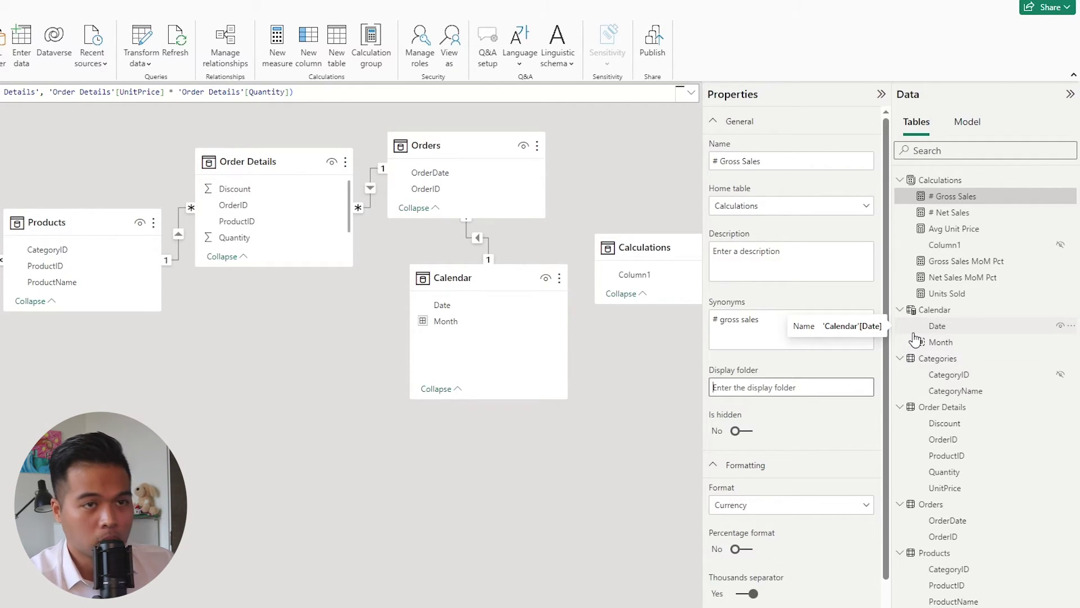
type("Totals")
key("Return")
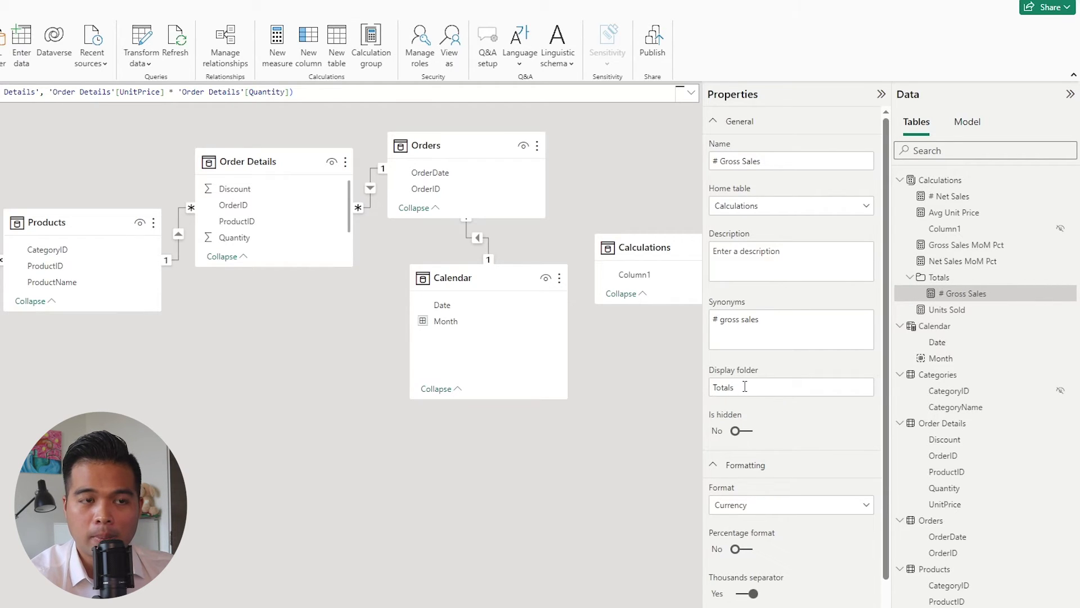
Drag # Net Sales into the Totals folder and confirm it by collapsing and re-expanding the folder
left_click(910, 278)
left_click(910, 277)
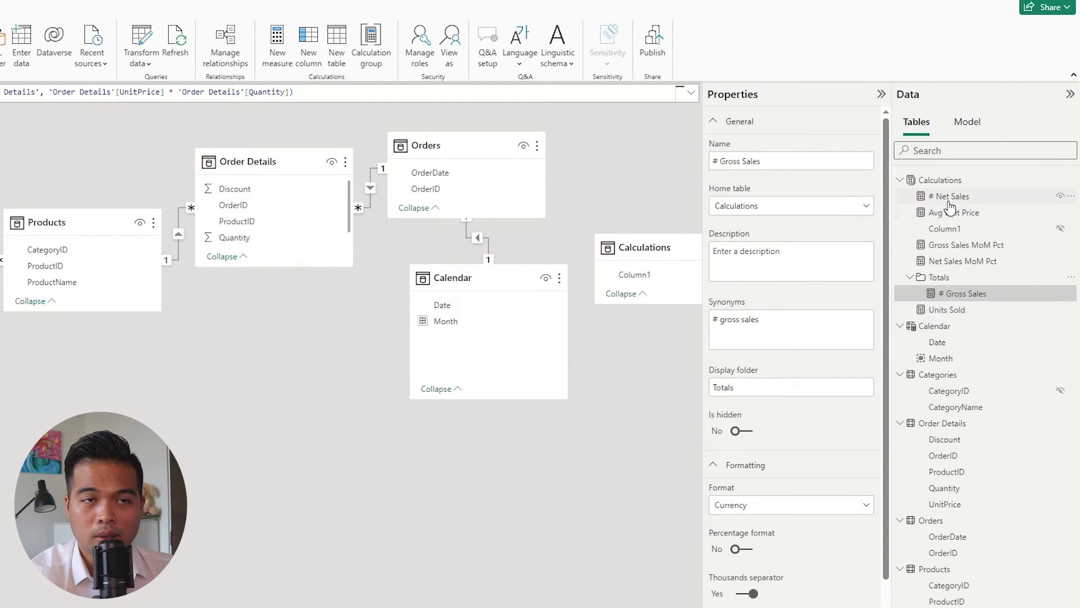
left_click_drag(964, 200, 972, 261)
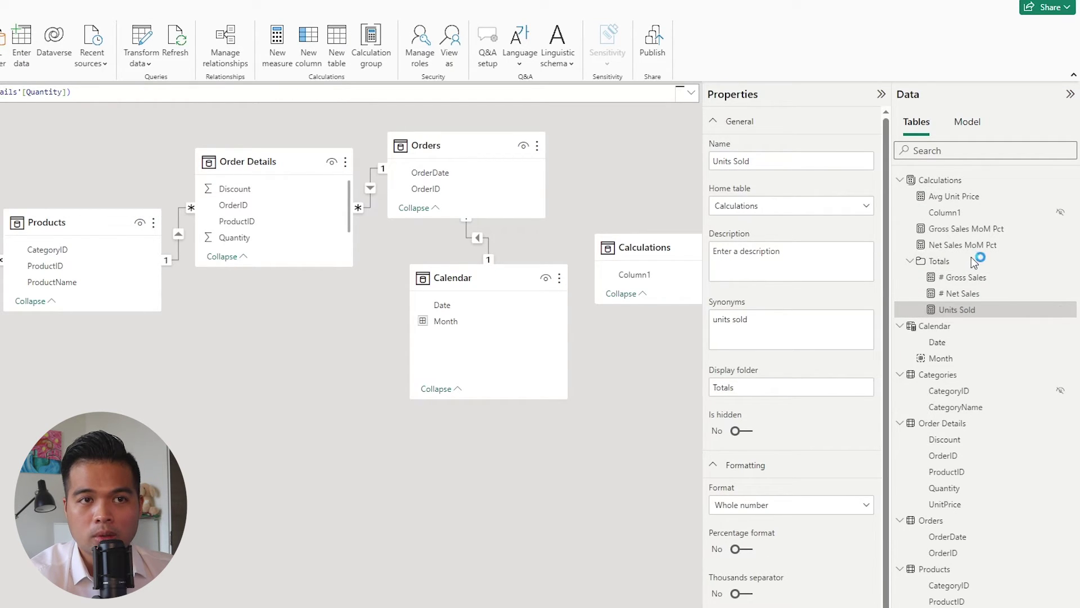
left_click(911, 262)
left_click(913, 263)
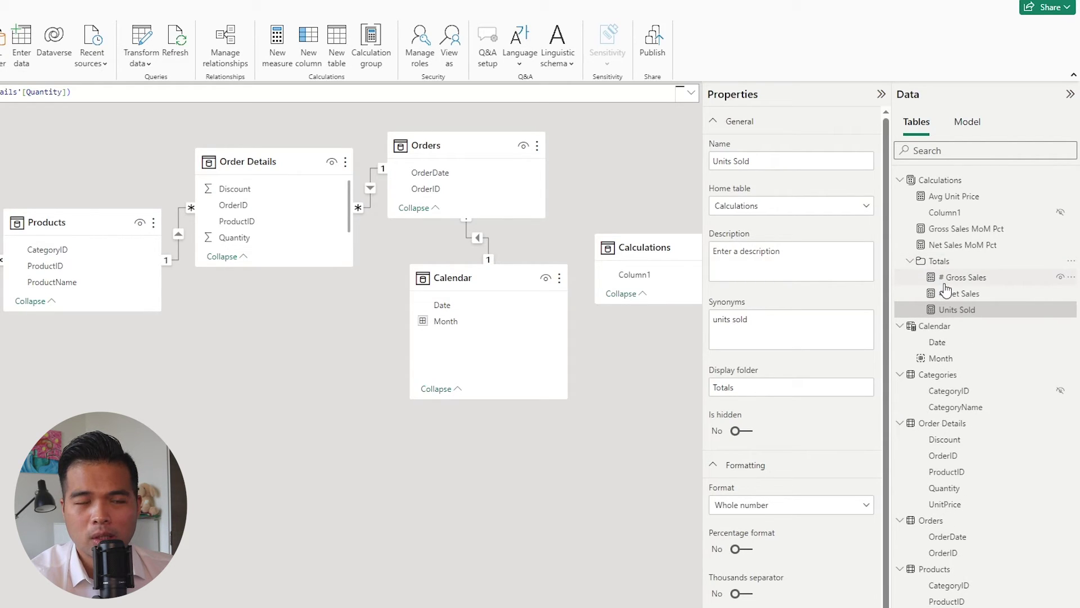
left_click(964, 245)
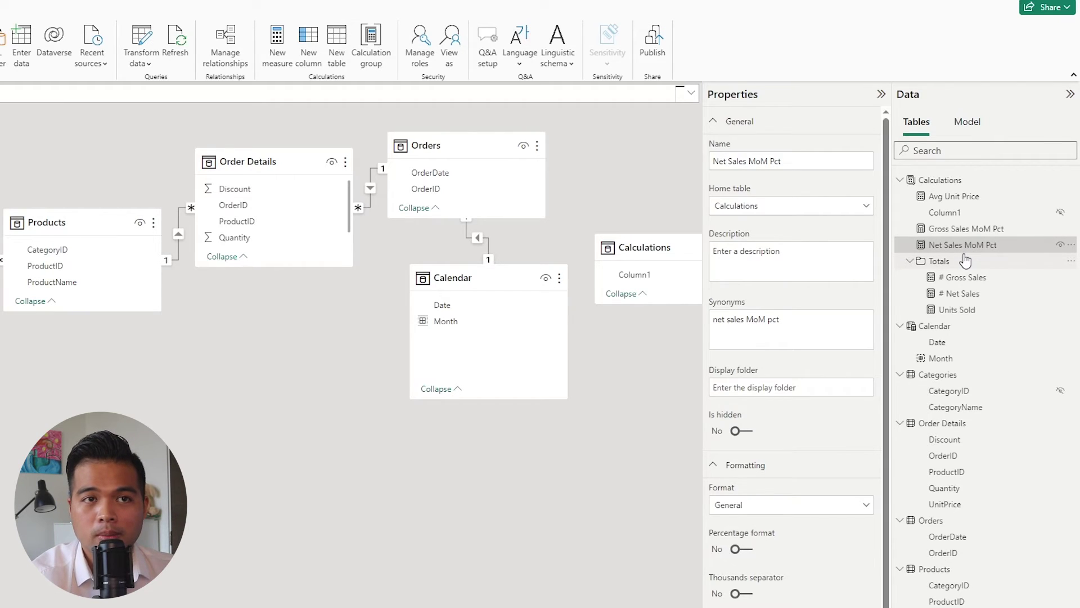
Give Net Sales MoM Pct, Gross Sales MoM Pct and Avg Unit Price the Others display folder, then collapse the folders
left_click(968, 228, "ctrl")
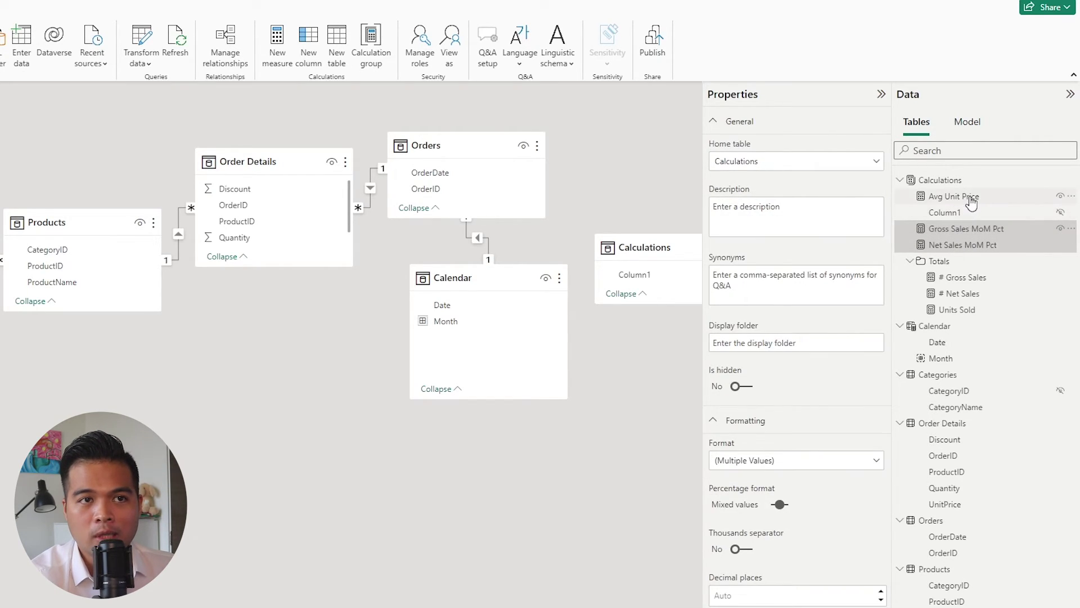
left_click(971, 197, "ctrl")
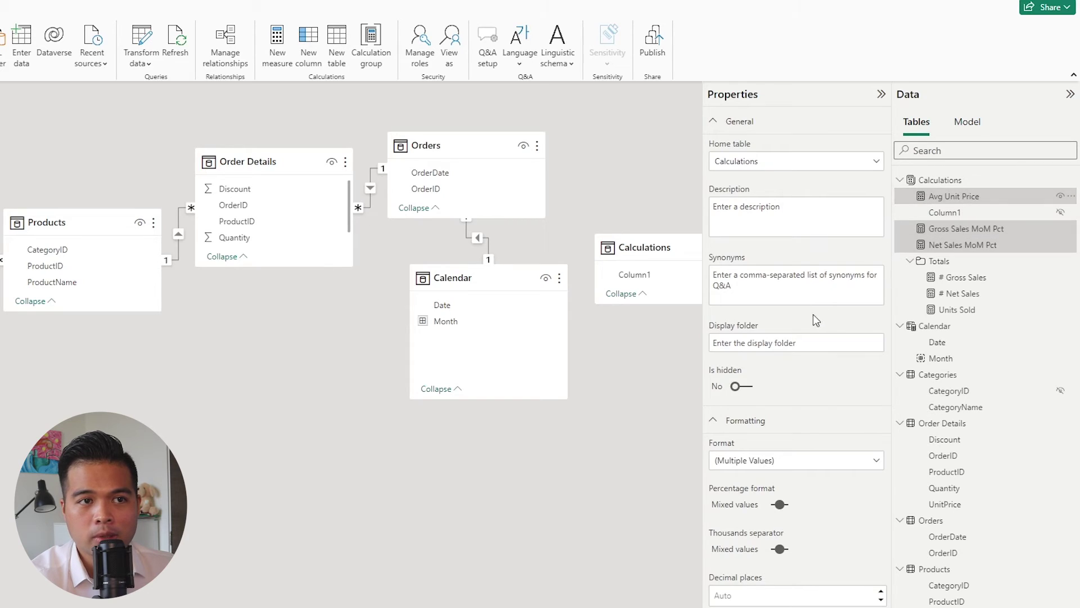
left_click(813, 344)
type("Others")
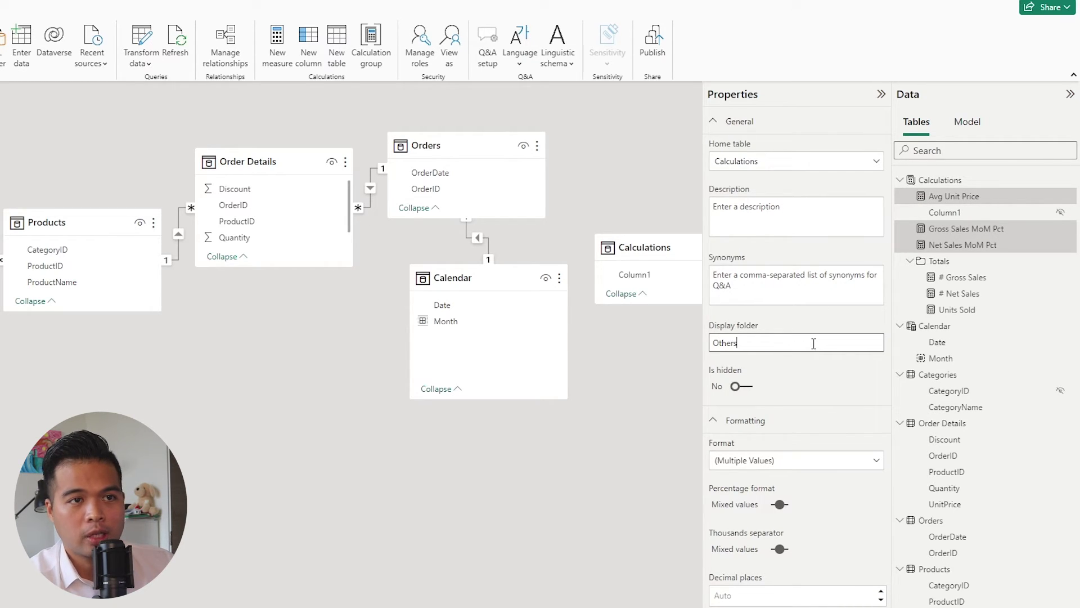
key("Return")
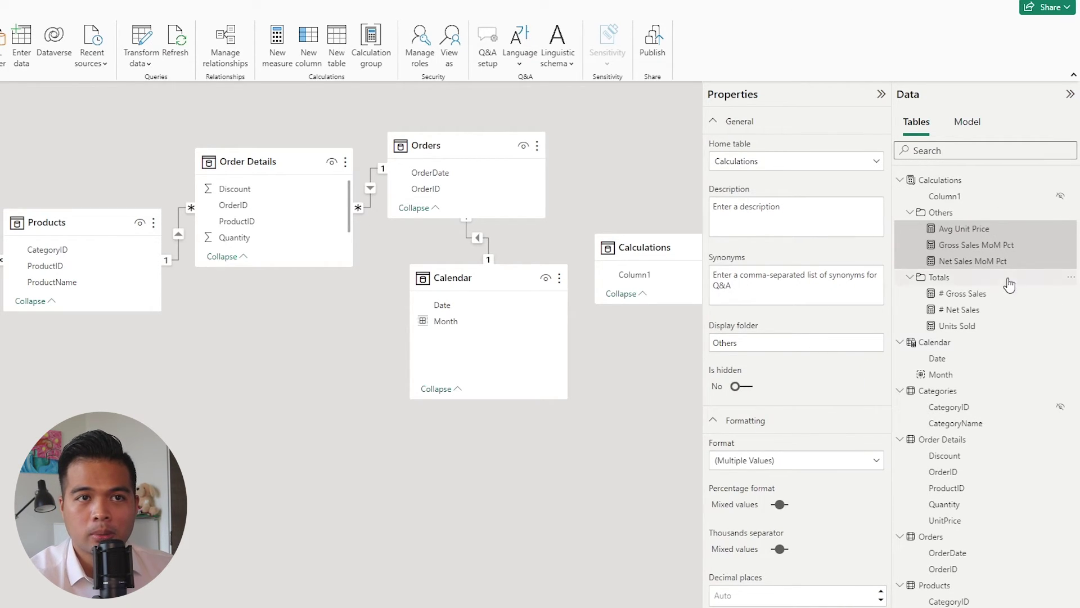
left_click(909, 213)
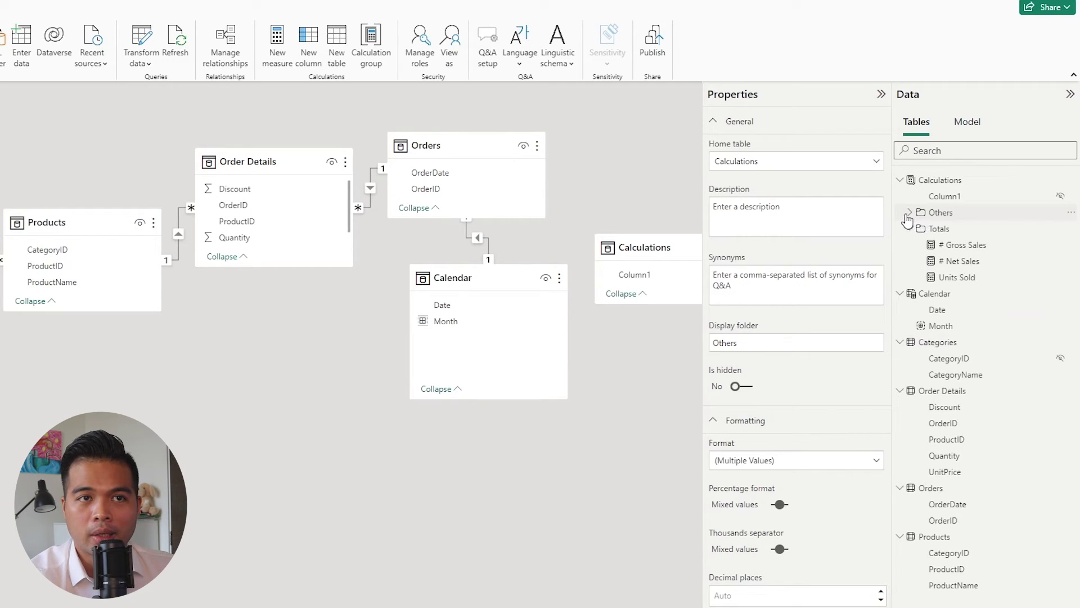
left_click(910, 213)
left_click(909, 212)
left_click(909, 229)
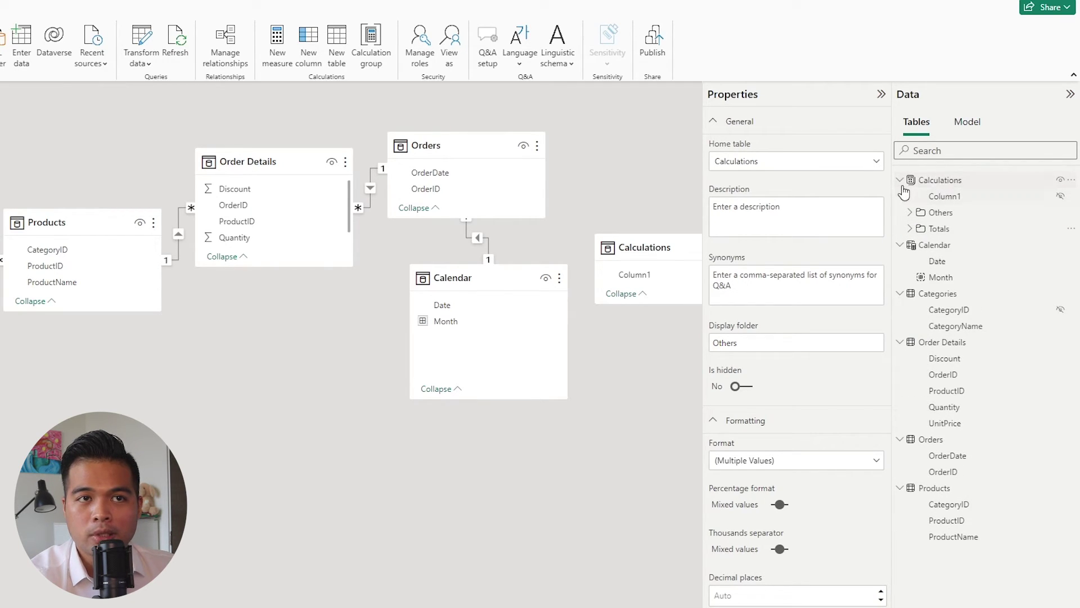
left_click(901, 181)
left_click(900, 181)
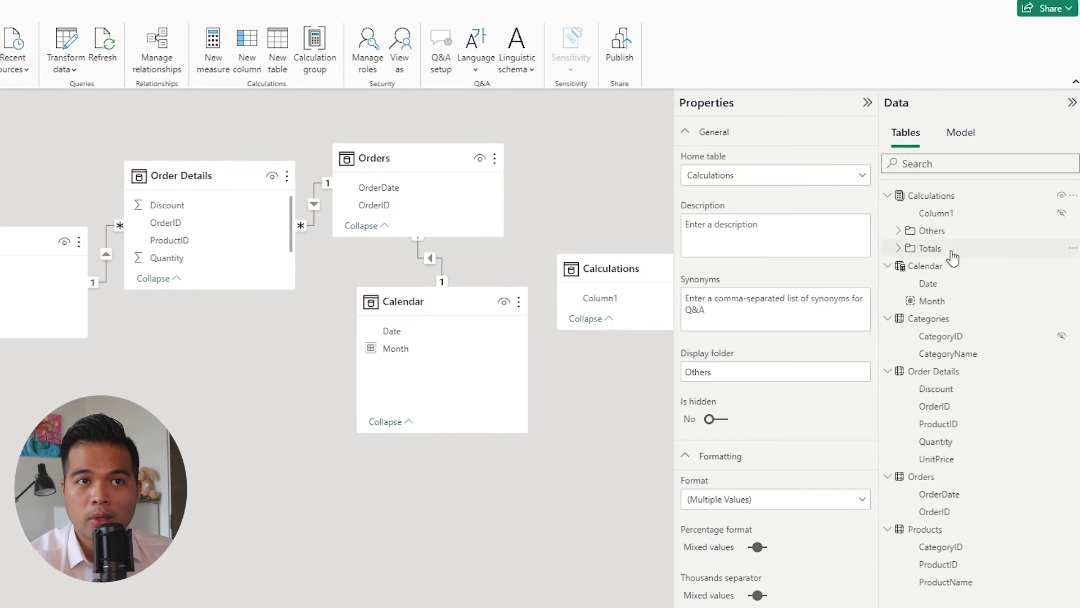
From the Others folder's New measure option, create the measure Test = 123
right_click(947, 203)
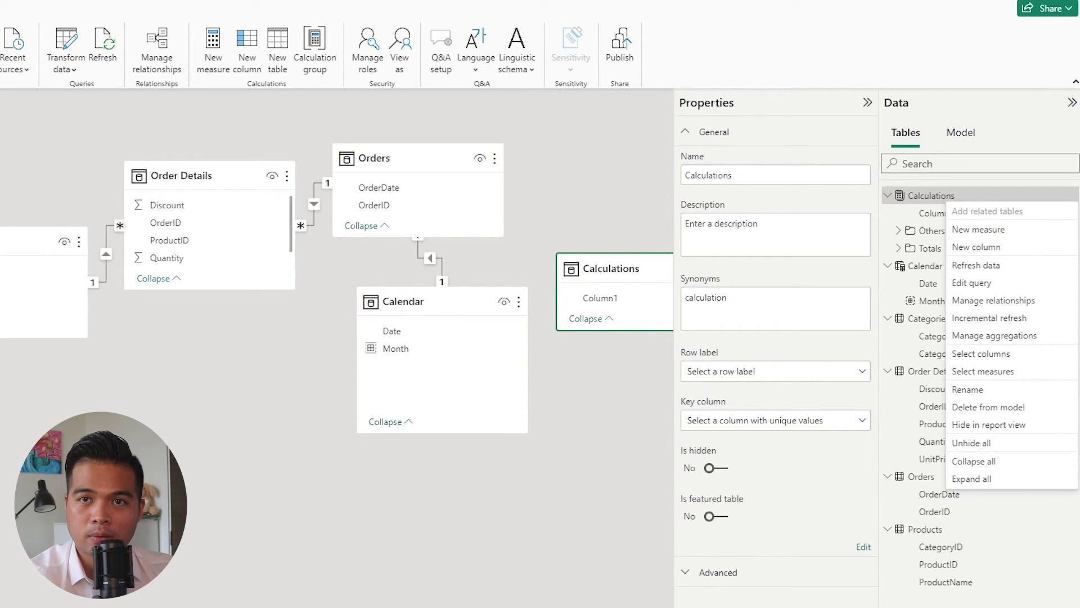
left_click(896, 506)
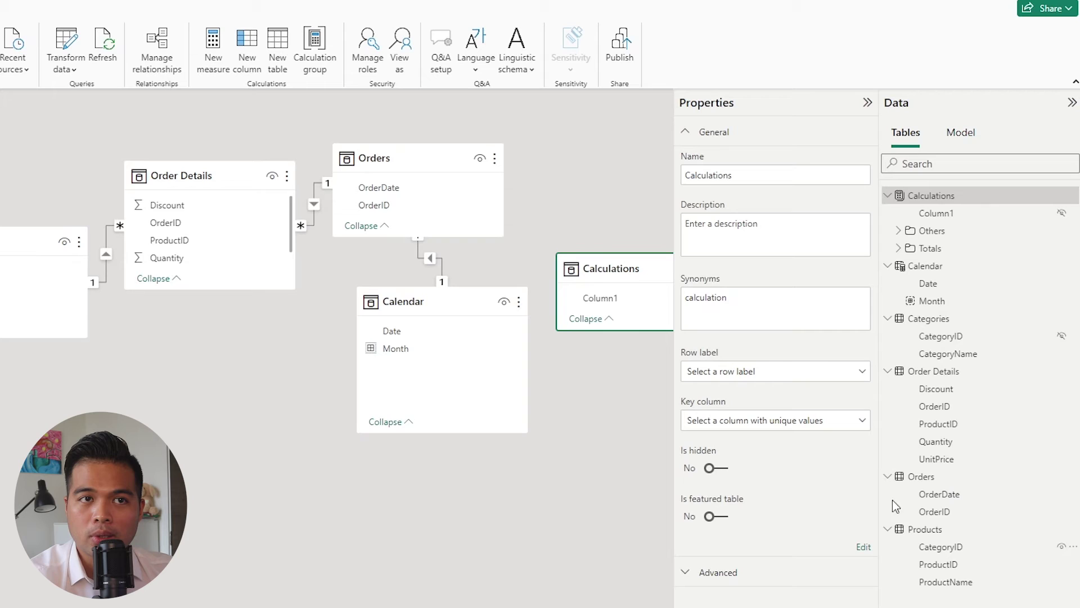
left_click(908, 235)
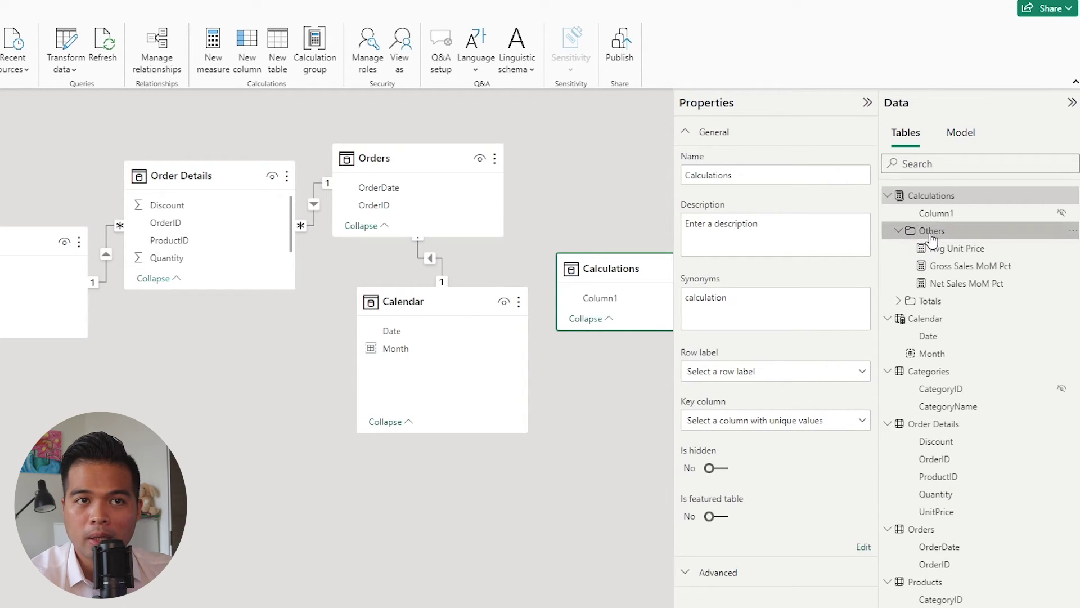
right_click(930, 235)
left_click(954, 242)
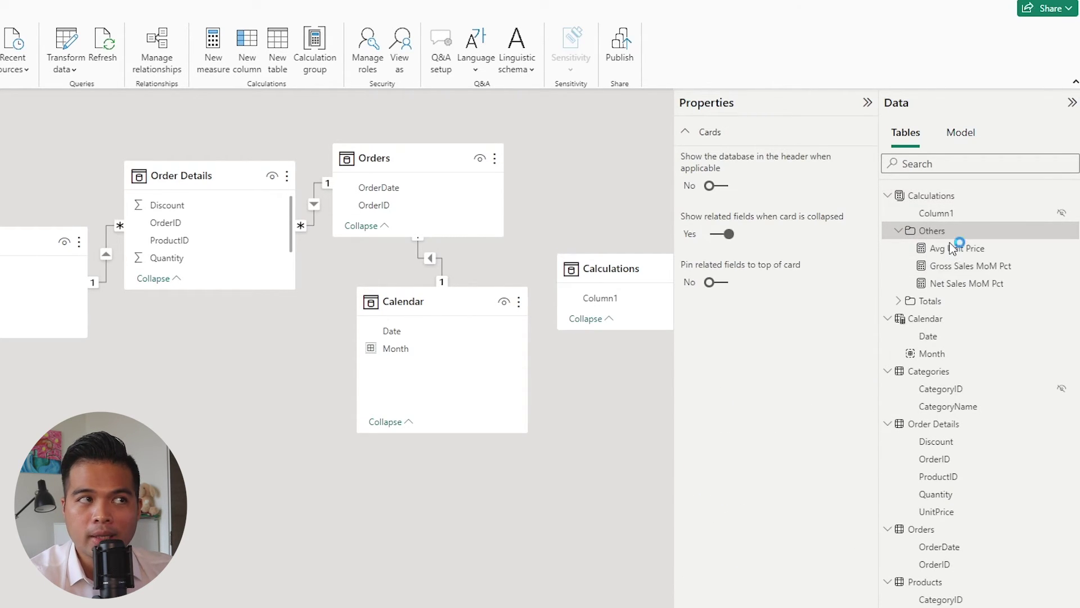
type("Test = 123")
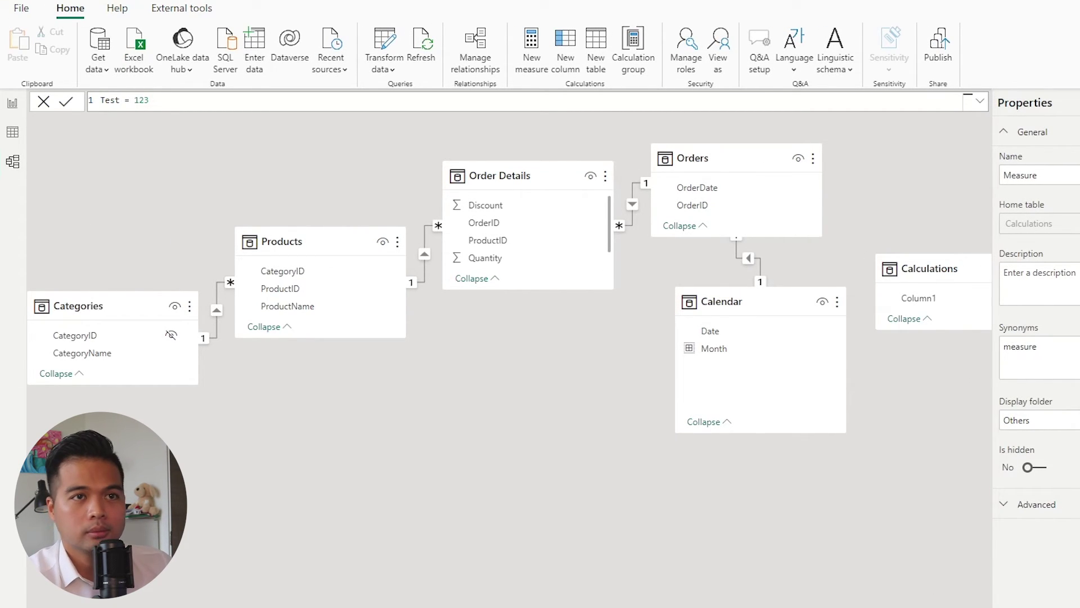
key("Return")
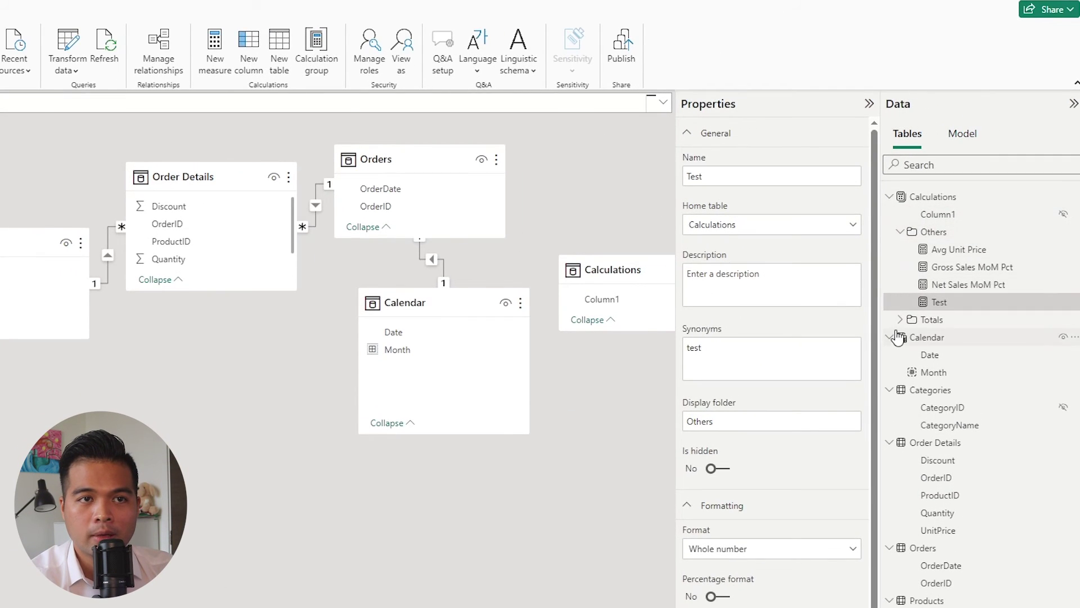
Expand the Totals folder and look over # Gross Sales, # Net Sales and Units Sold
left_click(900, 320)
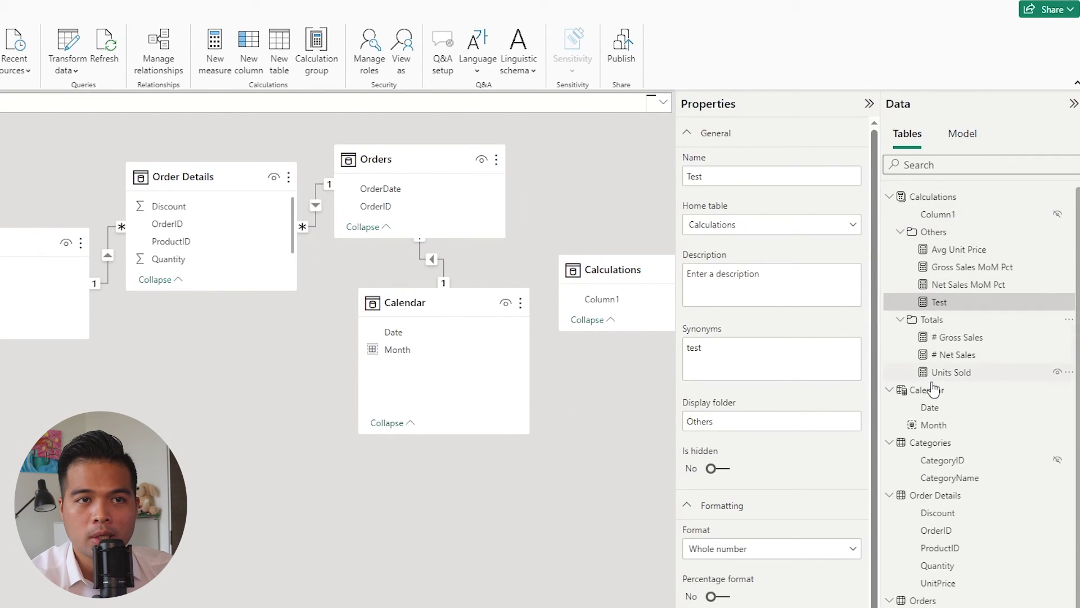
left_click(963, 337)
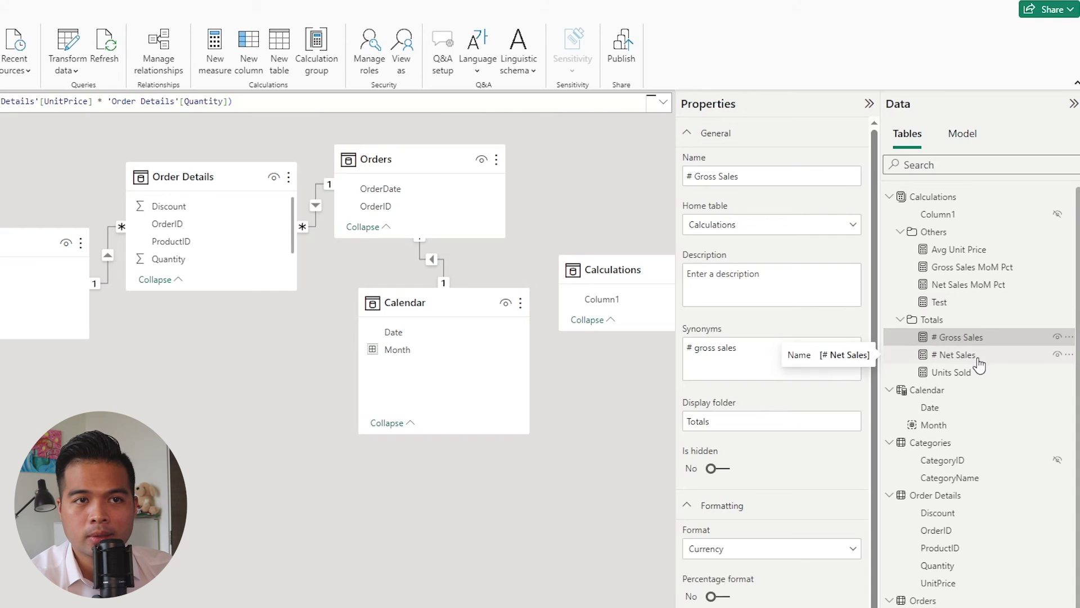
left_click(978, 360)
left_click(975, 373)
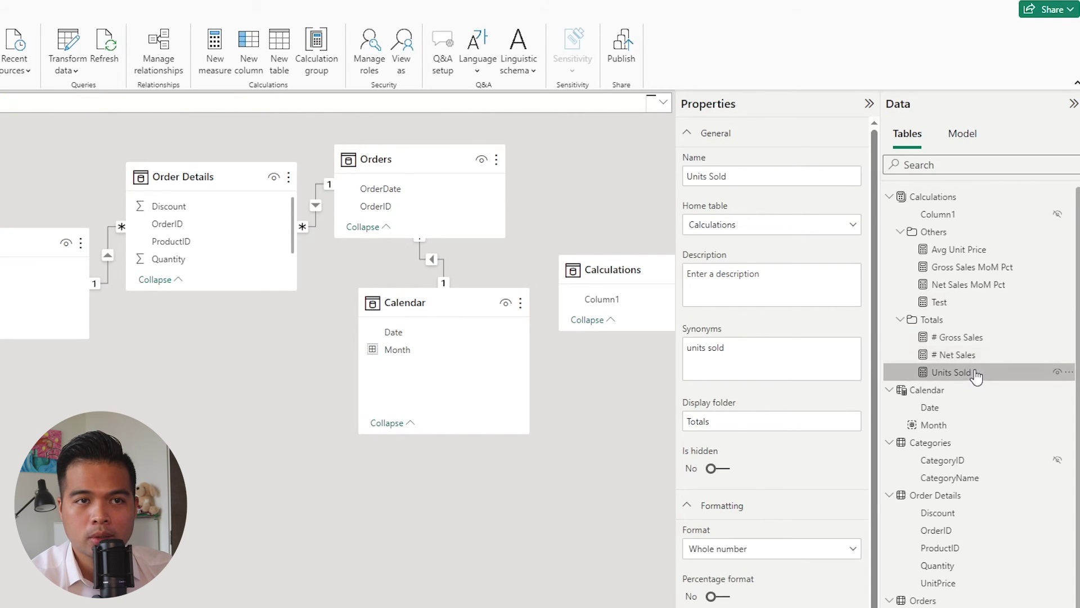
left_click(974, 354)
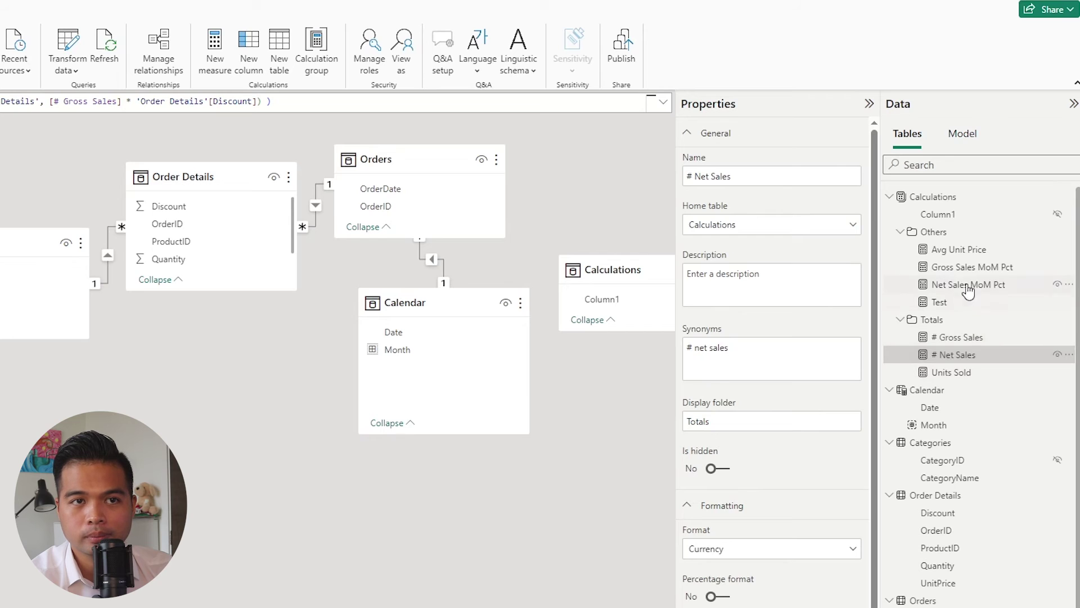
left_click(955, 373)
Rename Gross Sales MoM Pct to % Gross Sales MoM
left_click(960, 270)
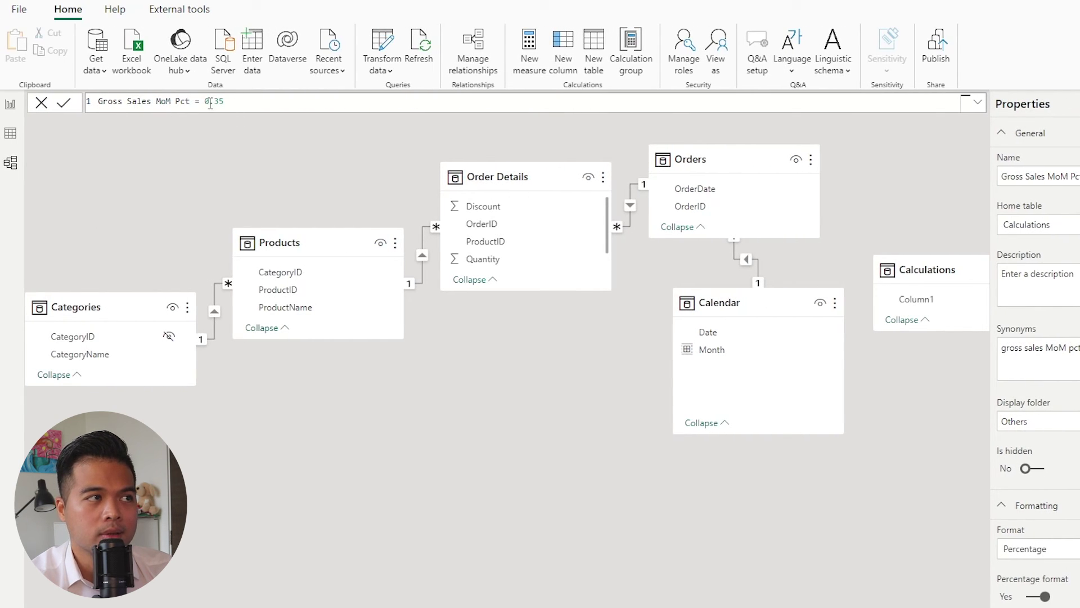
left_click_drag(190, 103, 181, 103)
key("BackSpace")
key("BackSpace")
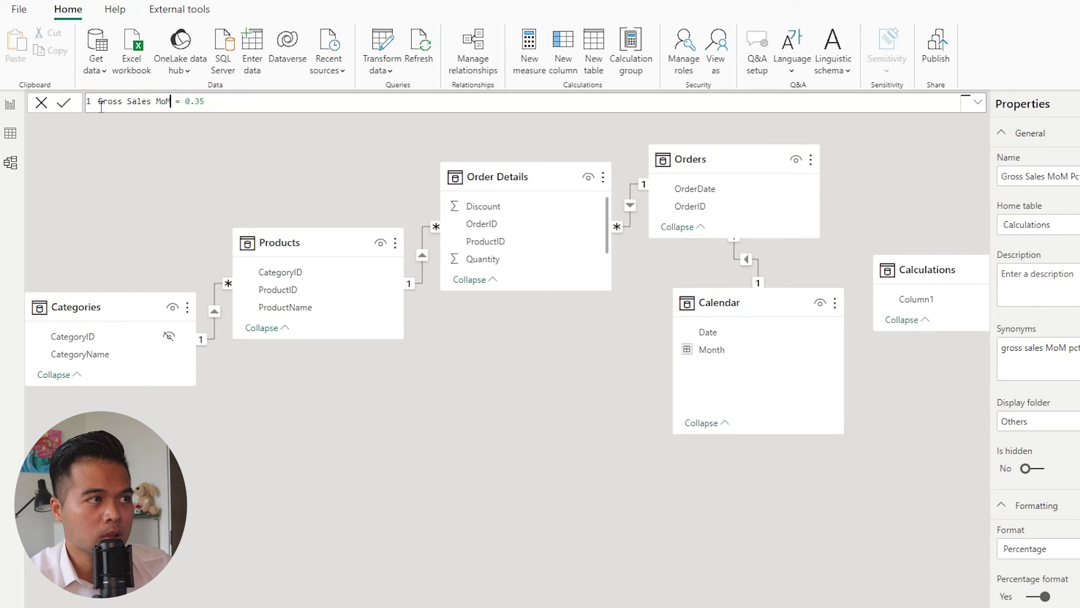
double_click(100, 103)
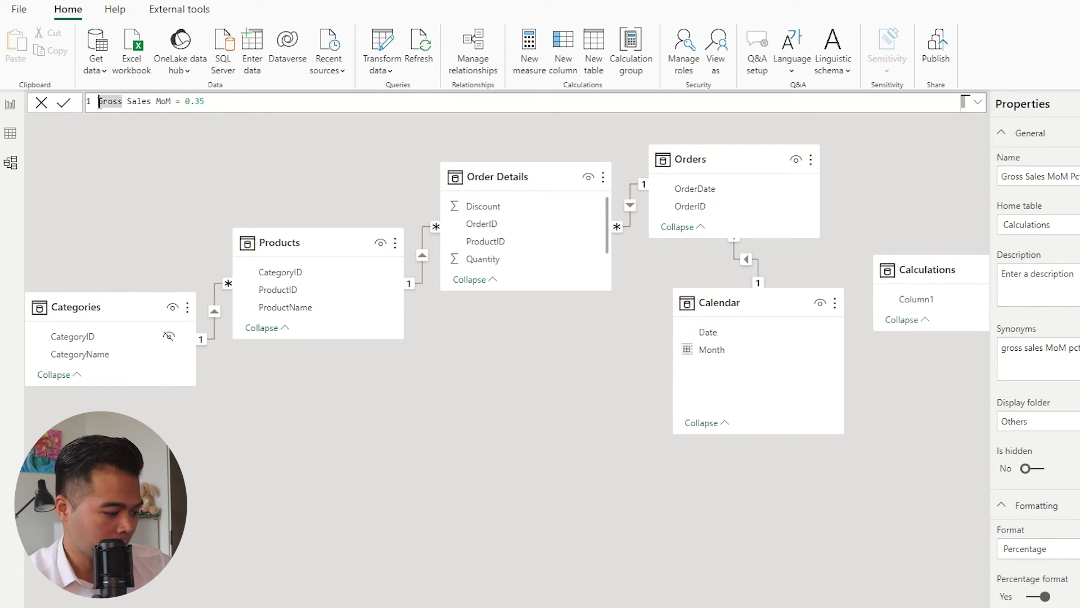
left_click(100, 103)
type("%")
key("Return")
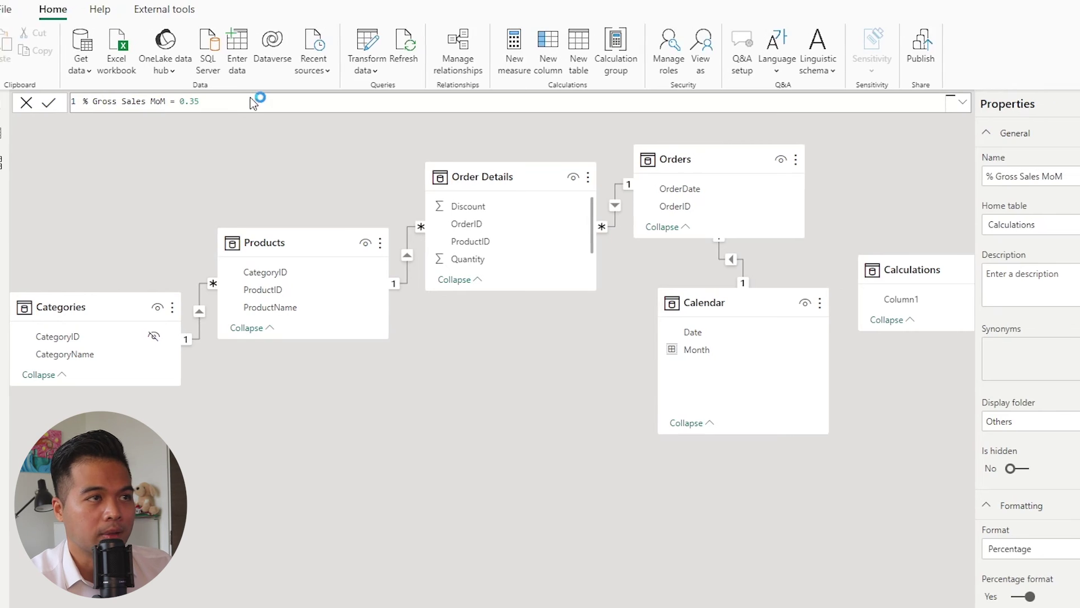
Rename Net Sales MoM Pct to % Net Sales MoM
left_click(961, 287)
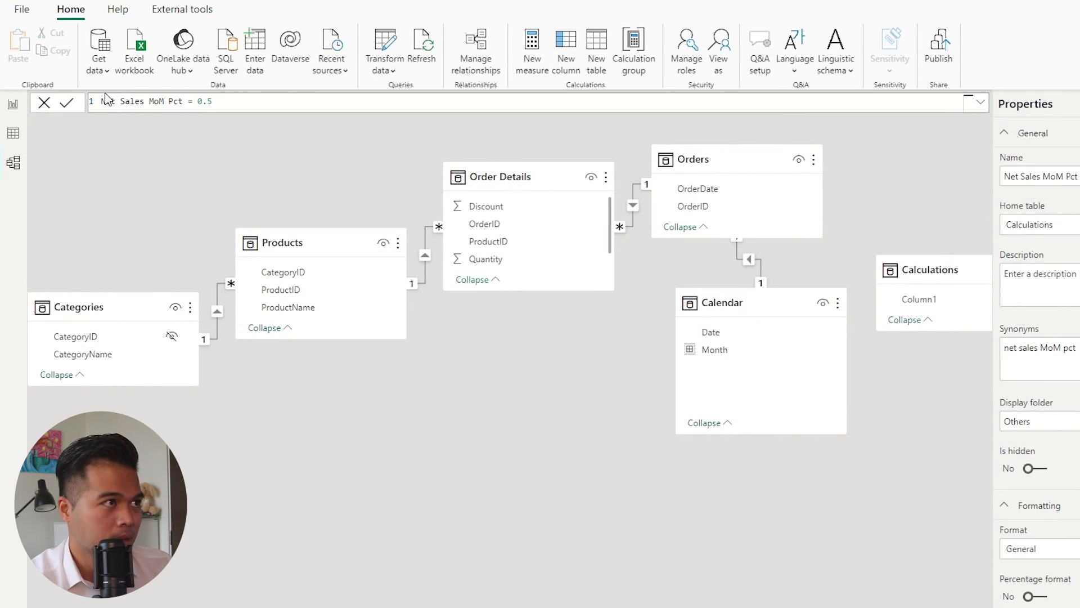
left_click(103, 101)
type("%")
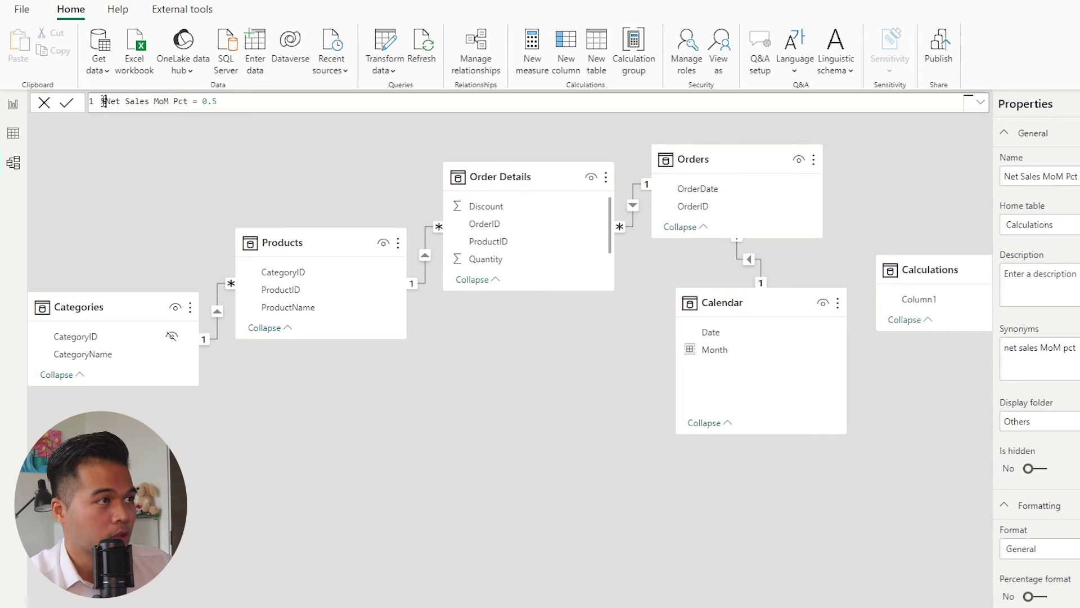
left_click_drag(194, 104, 178, 103)
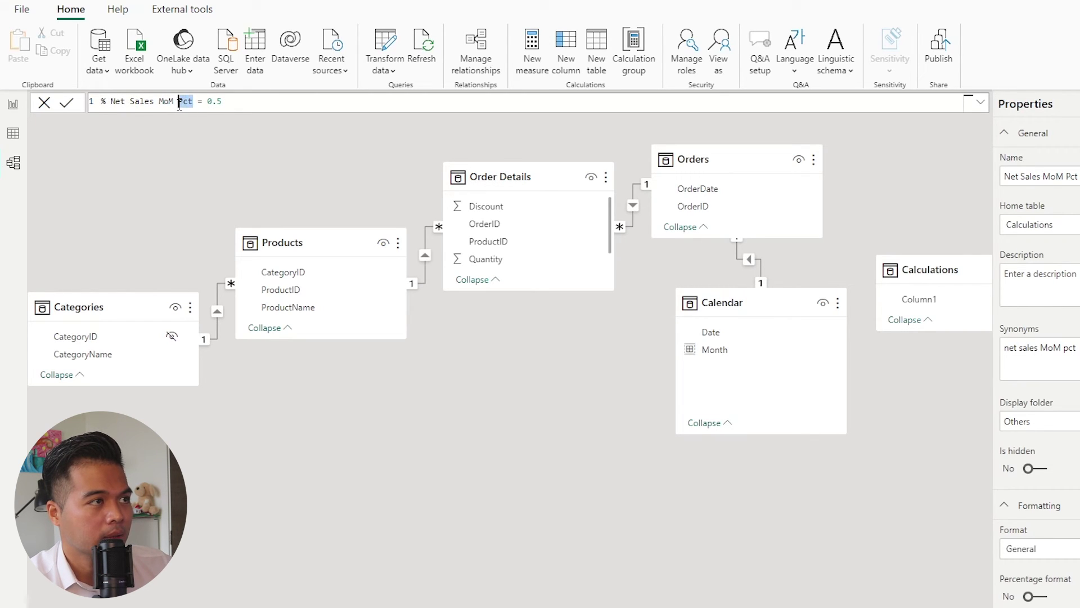
key("BackSpace")
key("Return")
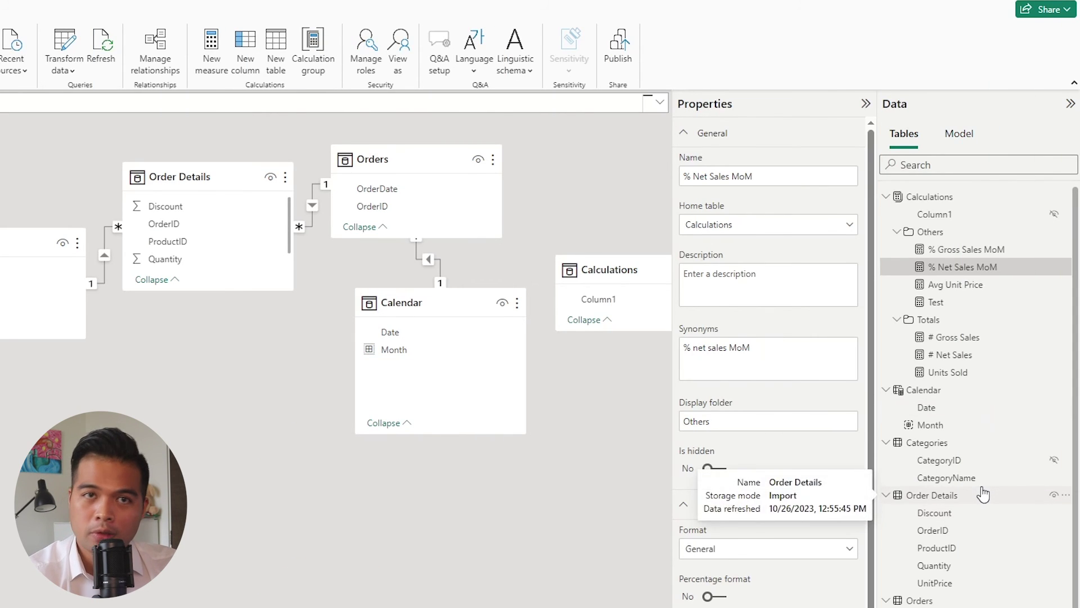
Search the Data pane for % so only % Gross Sales MoM and % Net Sales MoM show
left_click(951, 164)
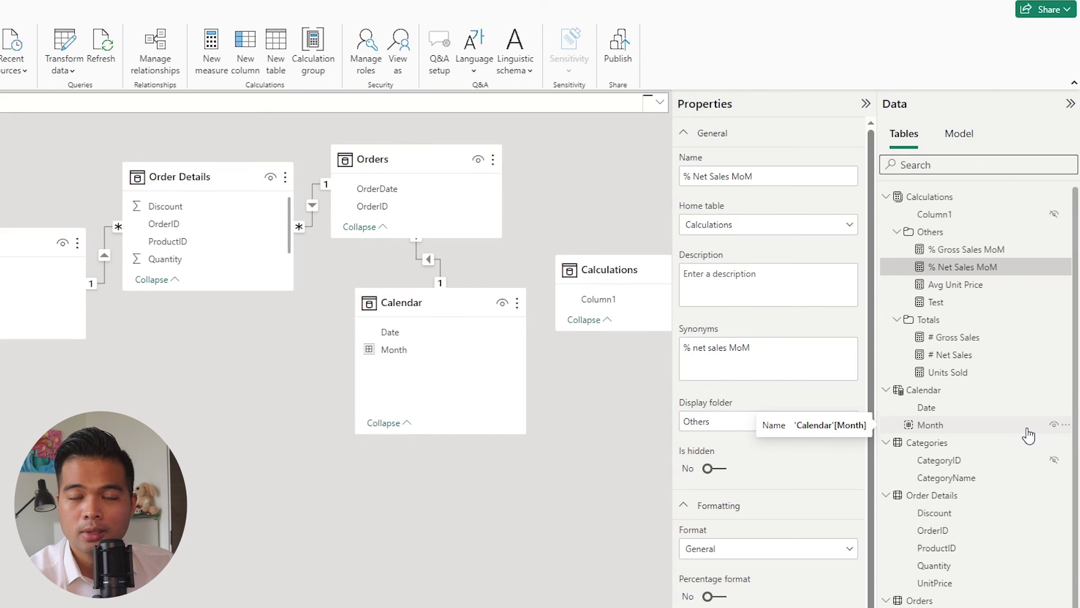
type("%")
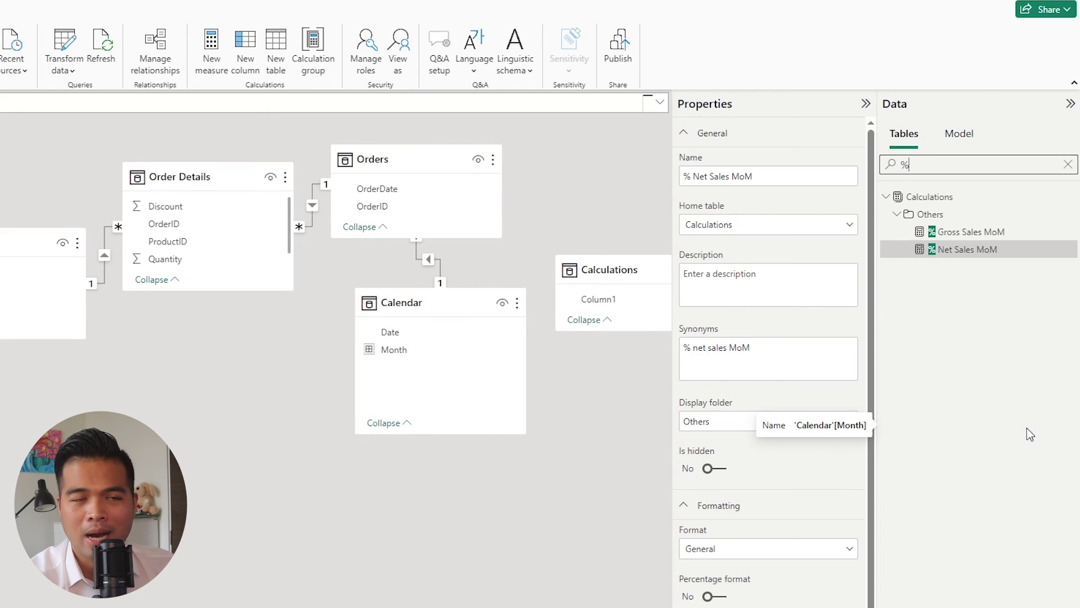